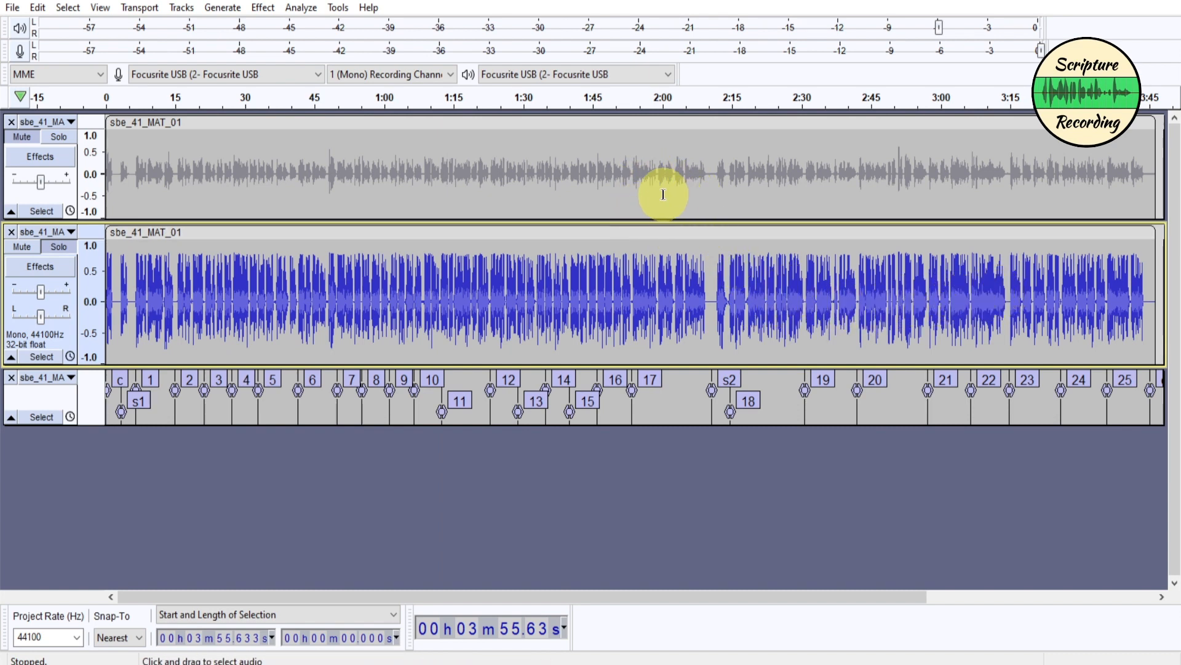
- Turn off solo on the second audio track and unmute the first one so both tracks are active
{"action": "left_click", "coordinate": [44, 247]}
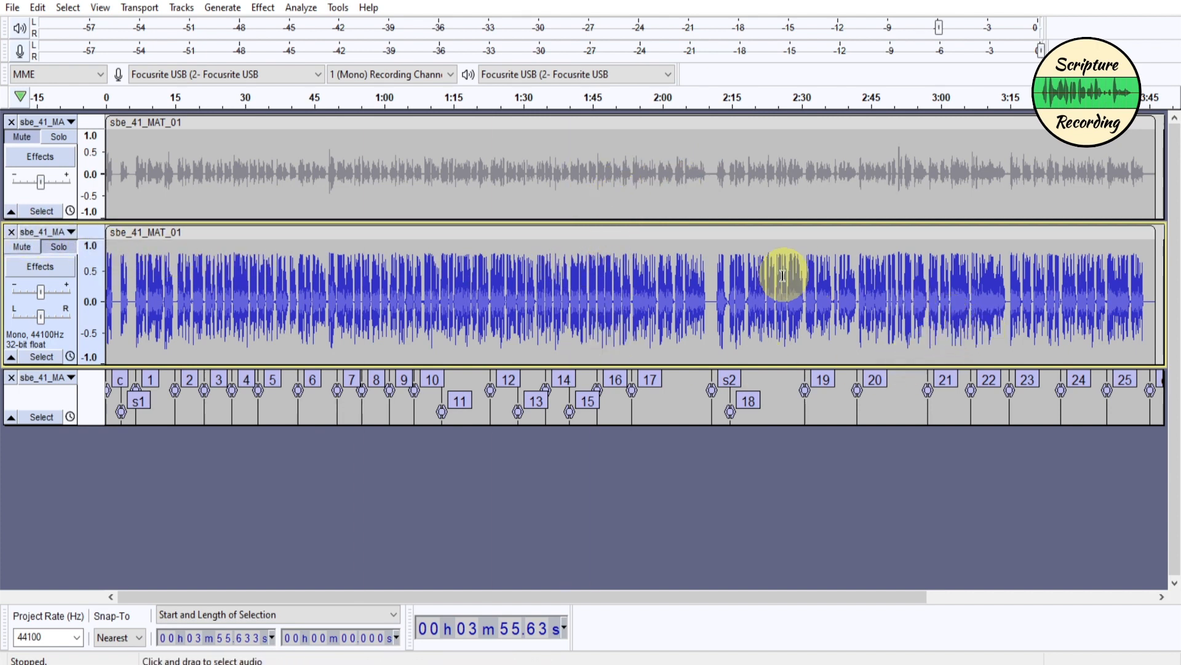
{"action": "left_click", "coordinate": [409, 166]}
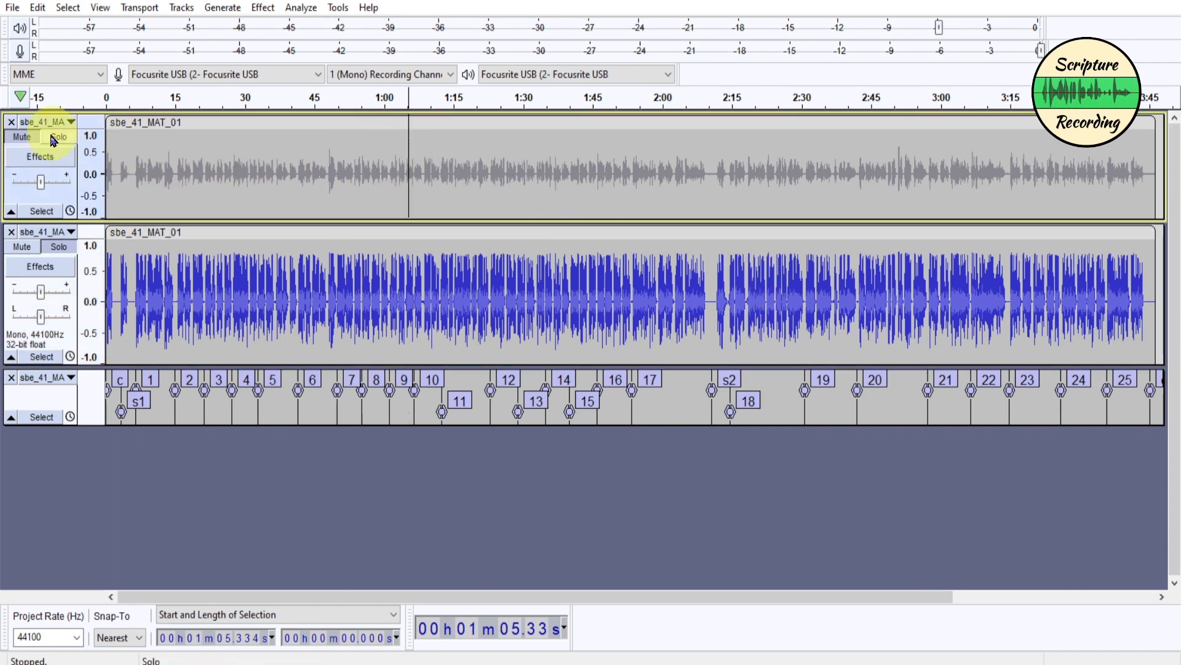
{"action": "left_click", "coordinate": [23, 136]}
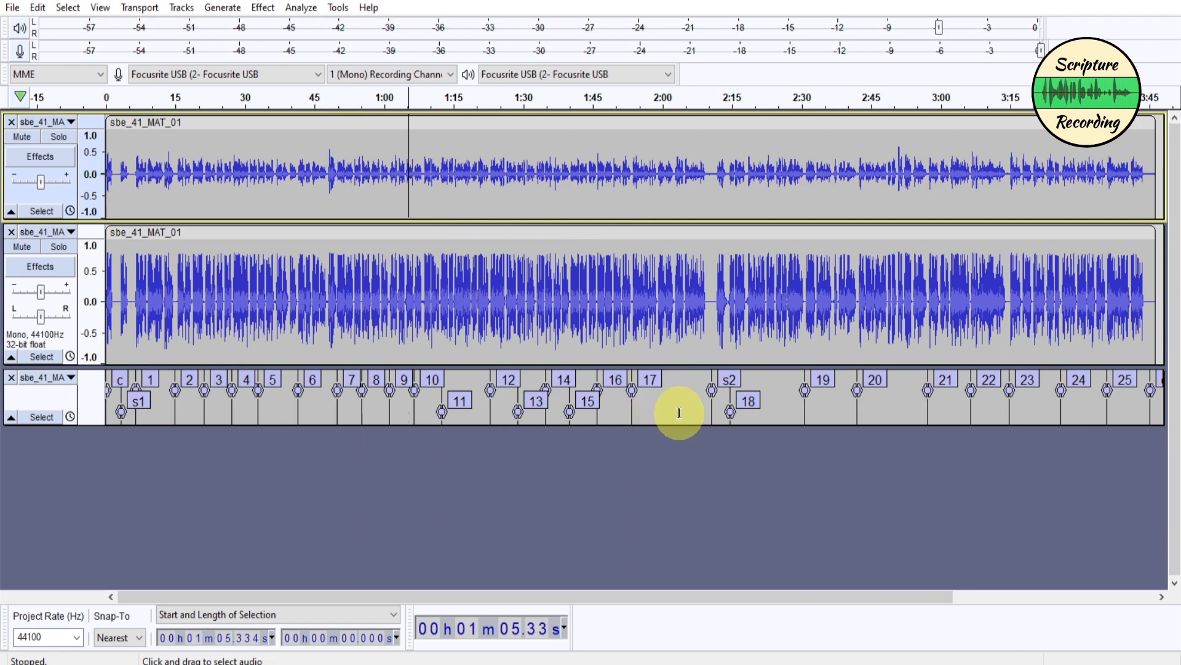
- Run the Export Org Master Labels macro on the project and save the labels as sbe_41_MAT_01.txt in the 3 Labels folder
{"action": "left_click", "coordinate": [499, 184]}
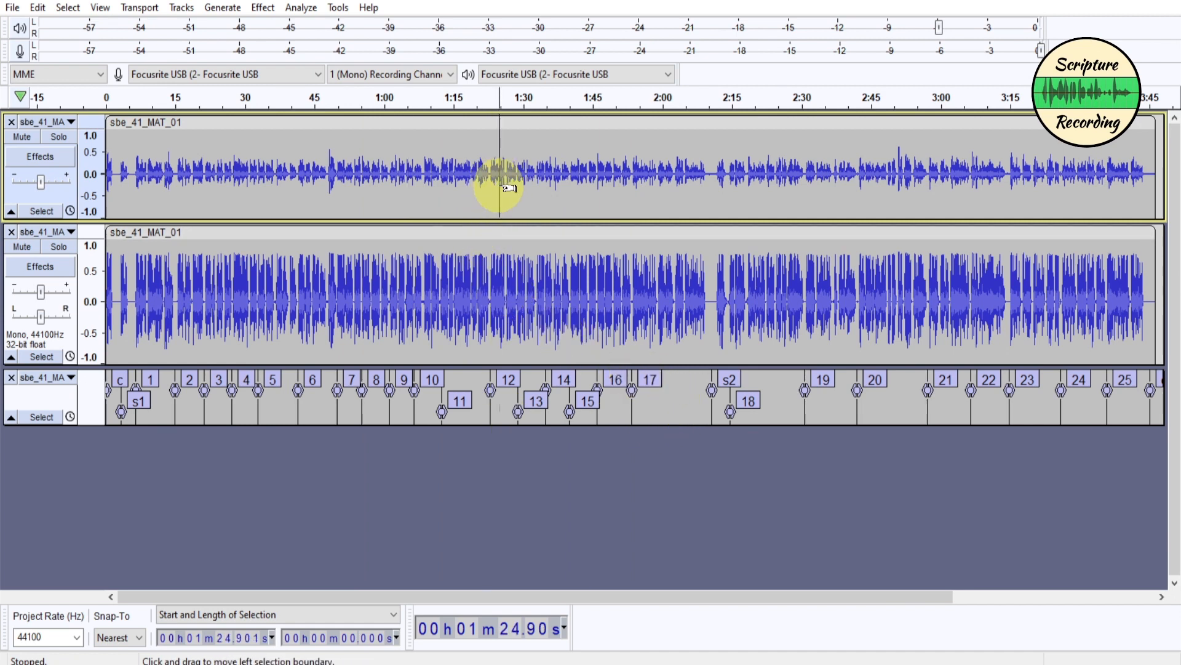
{"action": "key", "text": "ctrl+shift+e"}
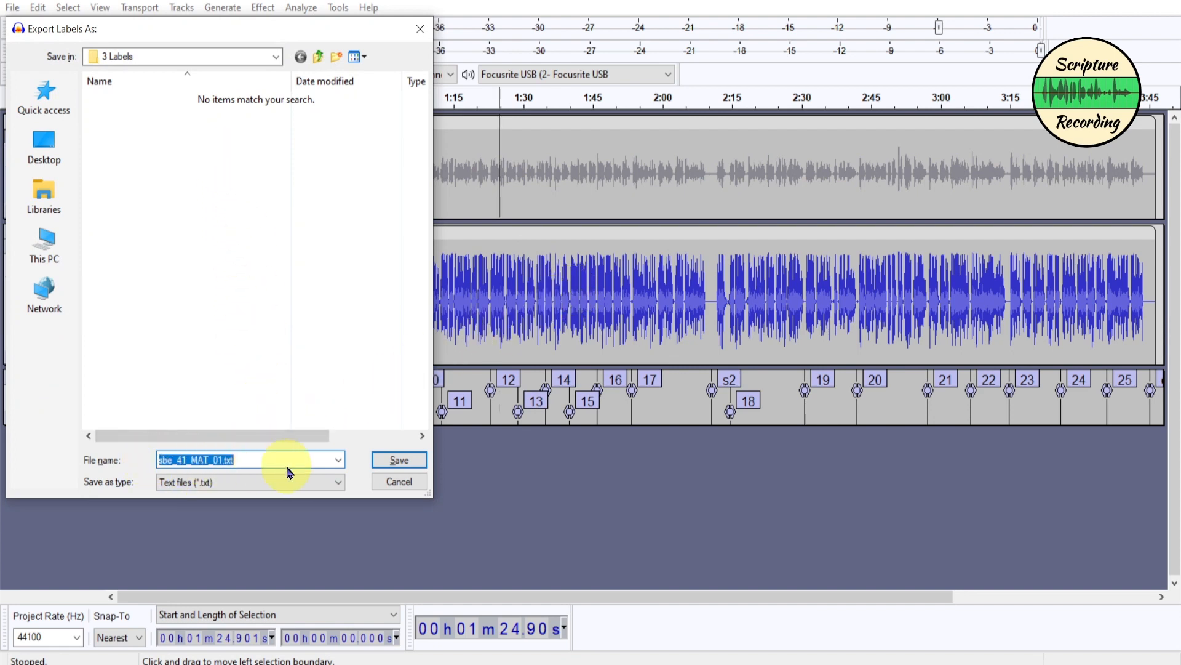
{"action": "left_click", "coordinate": [399, 461]}
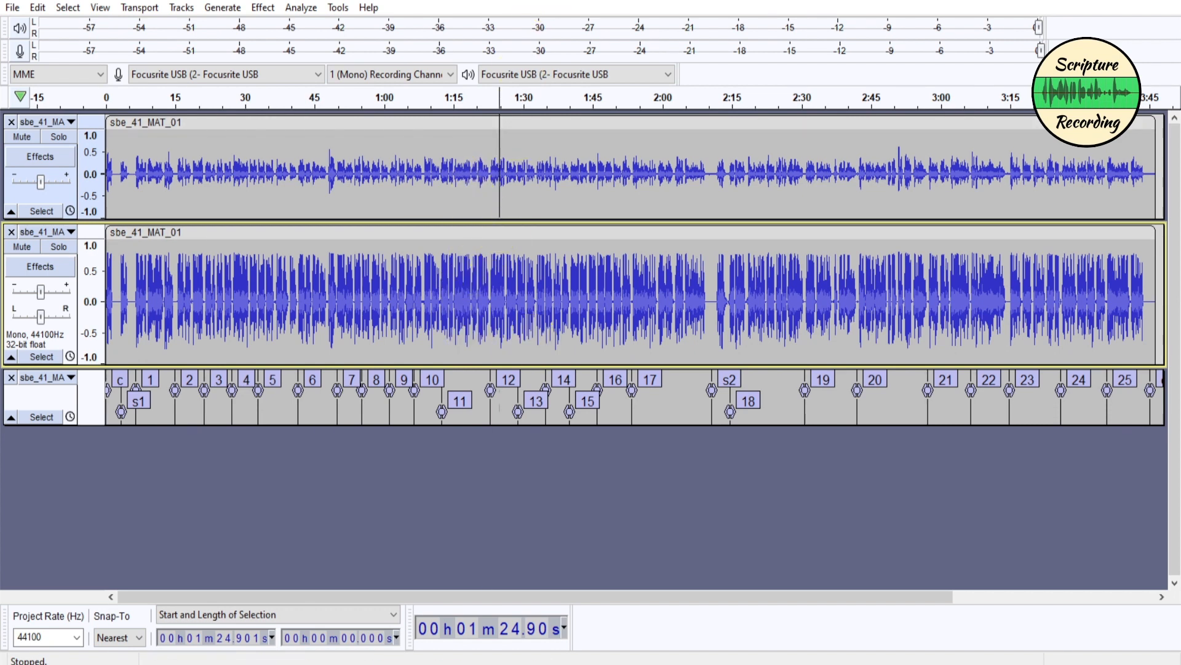
{"action": "left_click", "coordinate": [238, 664]}
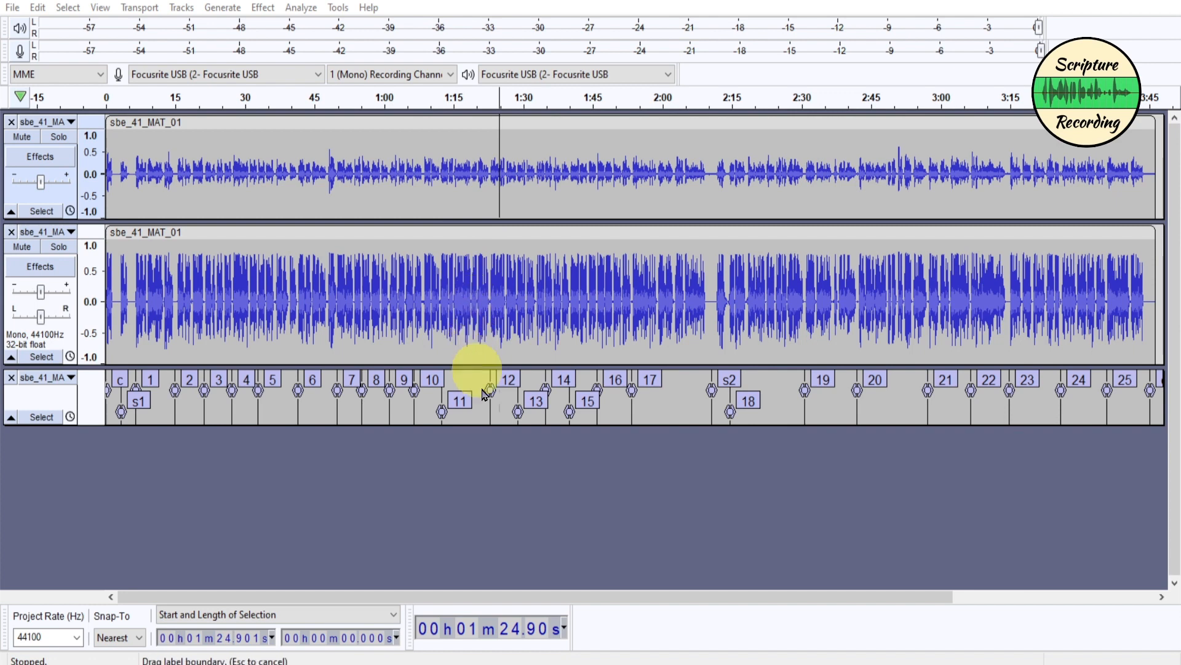
- Open the Macro Manager and examine the Export Org macro's command list, keeping the audio tracks visible above the dialog
{"action": "left_click", "coordinate": [342, 8]}
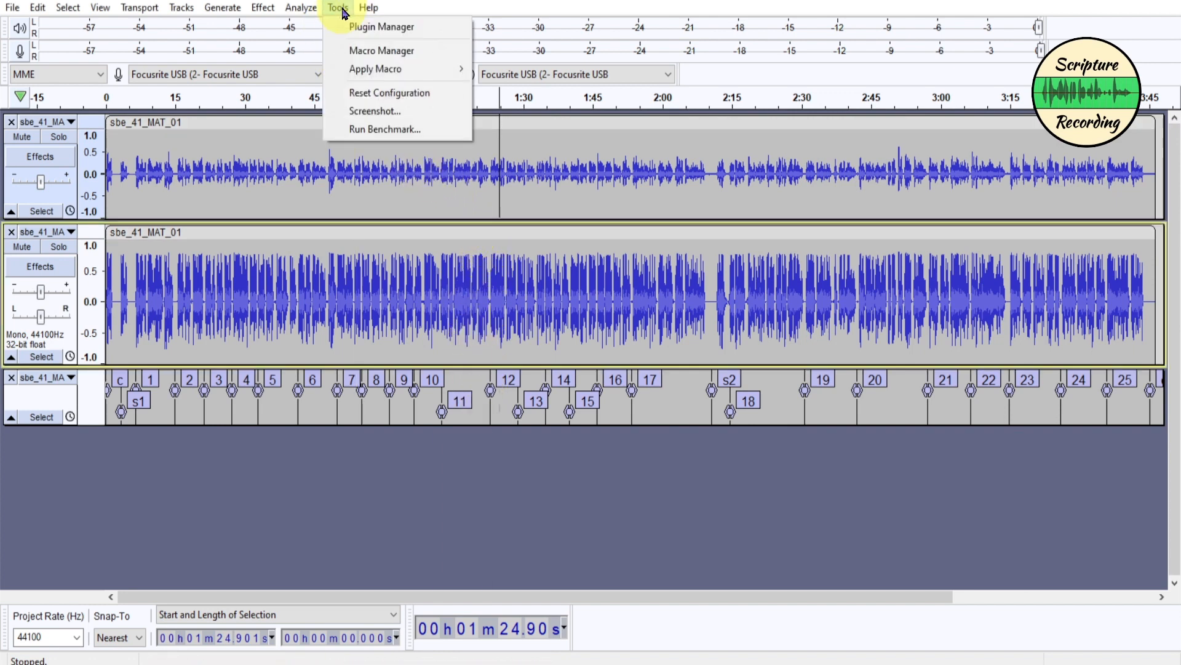
{"action": "left_click", "coordinate": [355, 53]}
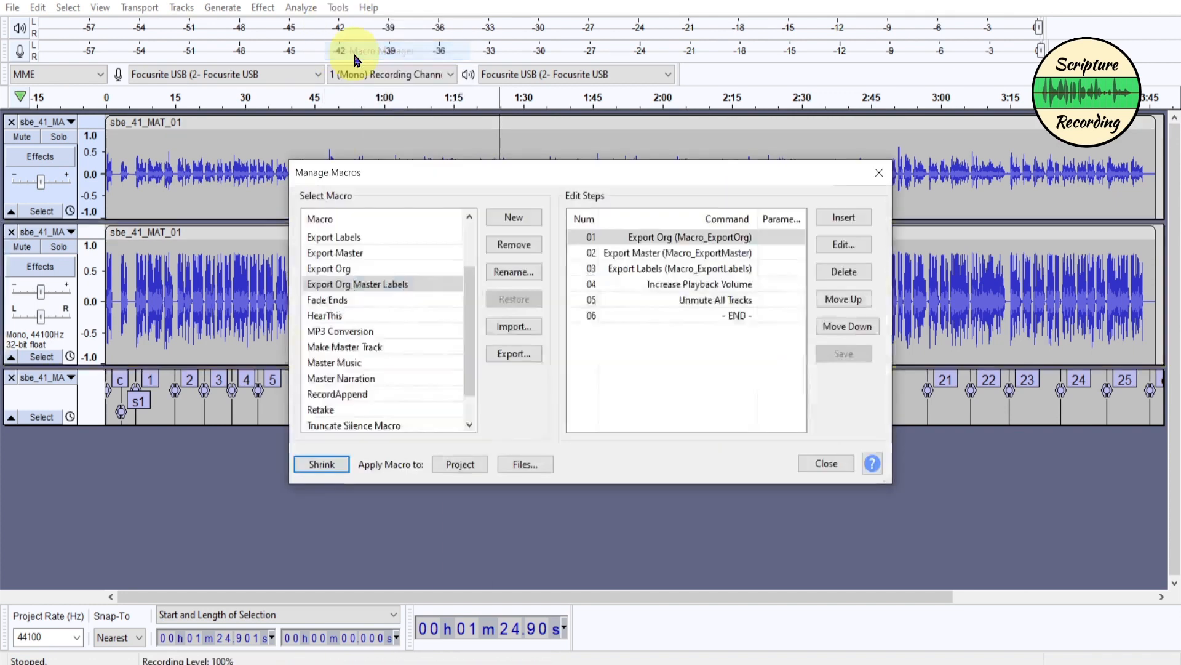
{"action": "left_click", "coordinate": [406, 270]}
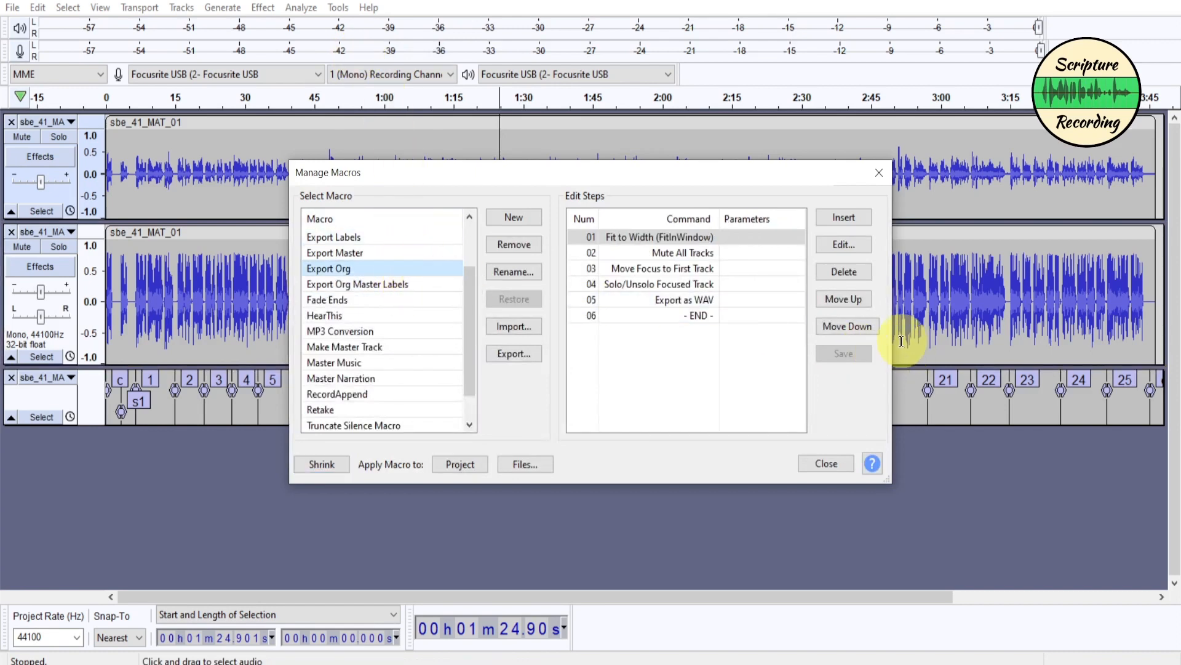
{"action": "left_click_drag", "start_coordinate": [897, 335], "coordinate": [1004, 335]}
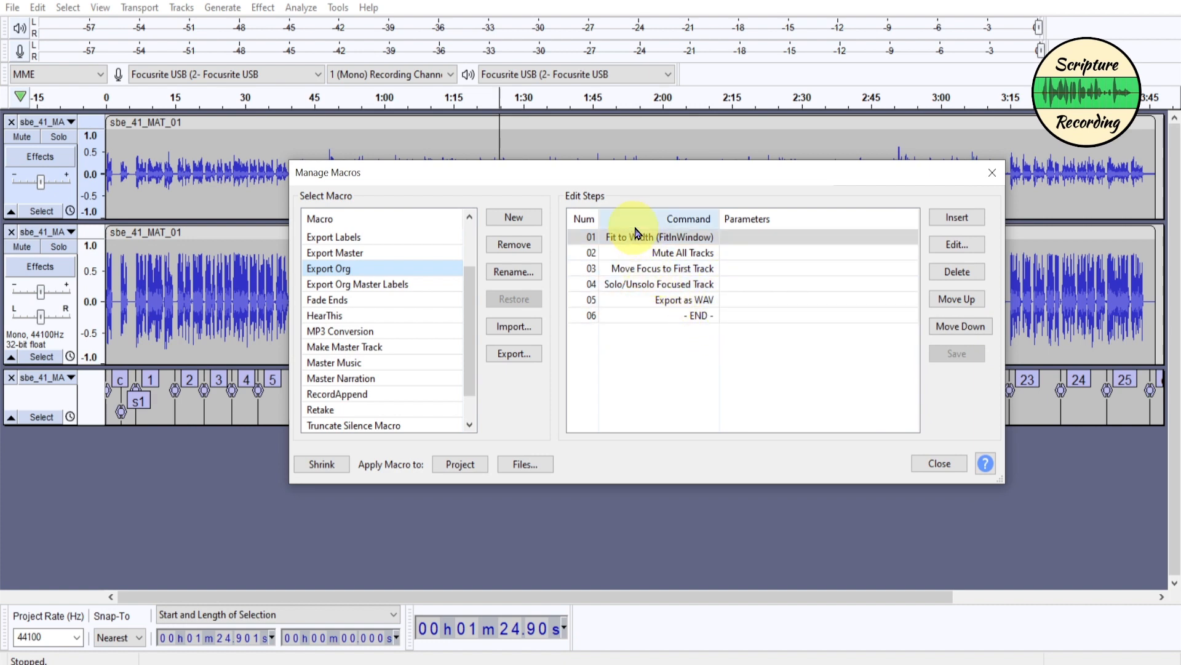
{"action": "left_click_drag", "start_coordinate": [665, 182], "coordinate": [618, 353]}
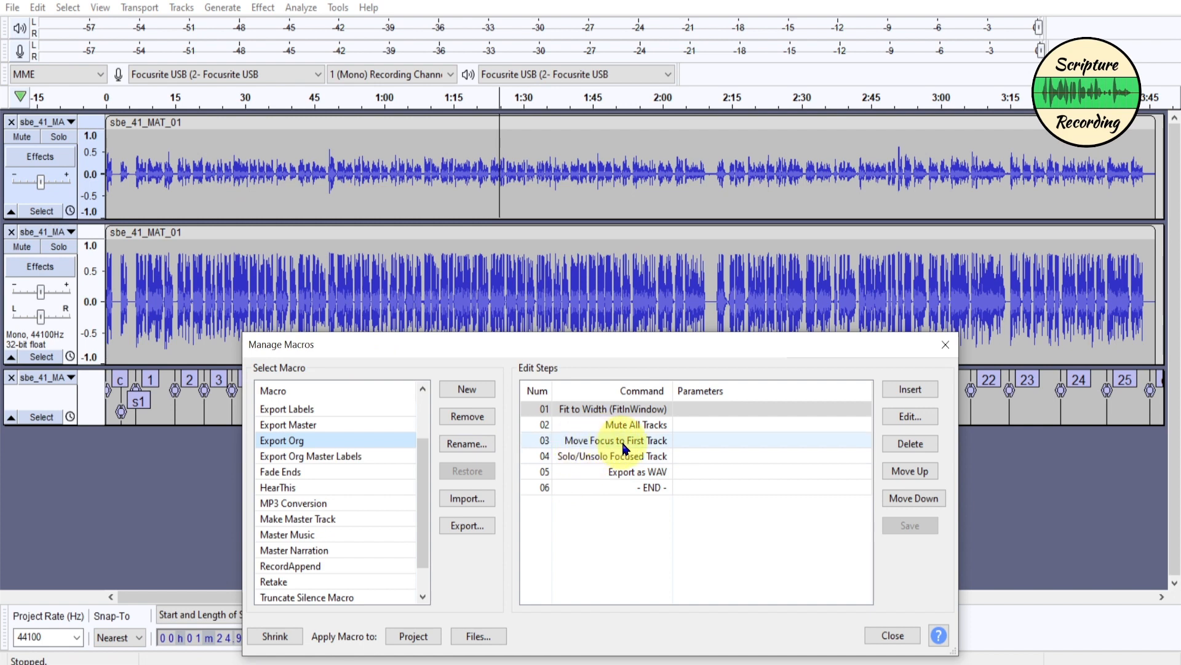
- Carry out the Export Org macro's track steps manually: focus the first track, mute the second track and solo the first
{"action": "left_click", "coordinate": [201, 166]}
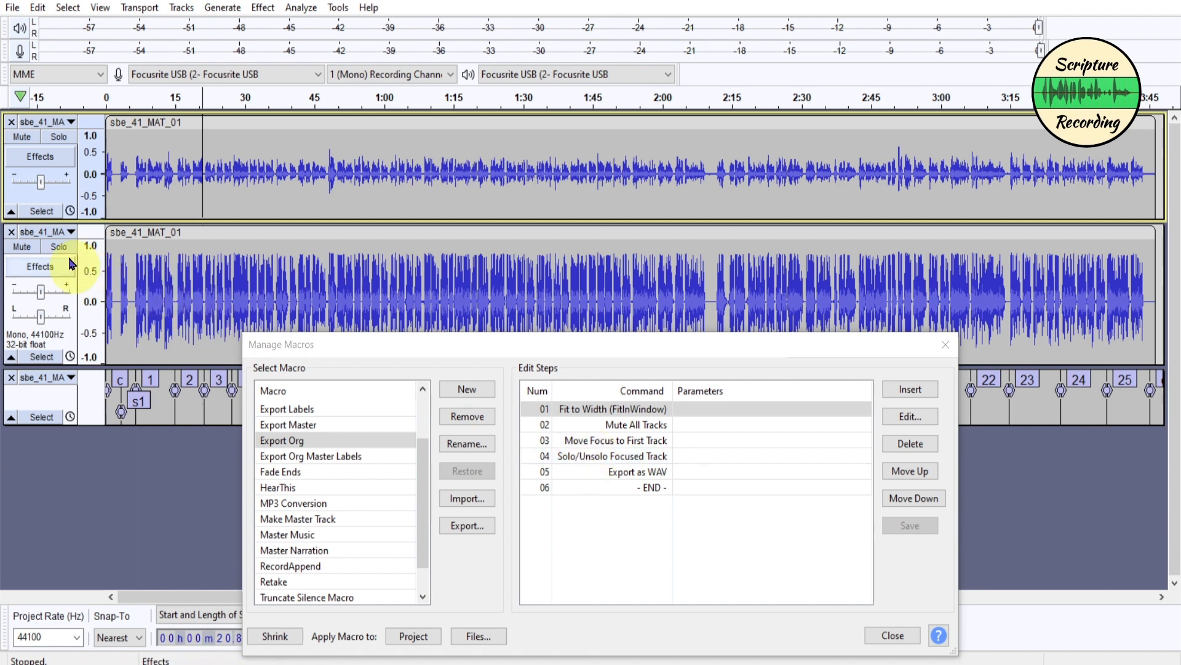
{"action": "left_click", "coordinate": [18, 249]}
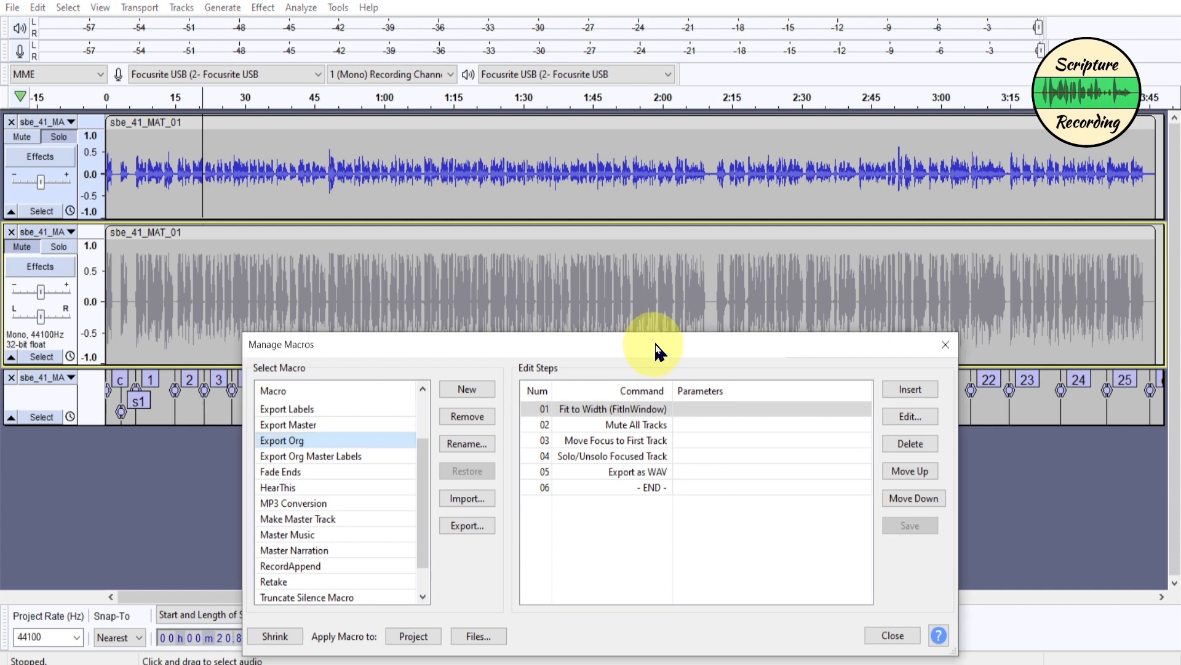
{"action": "left_click_drag", "start_coordinate": [651, 346], "coordinate": [655, 271]}
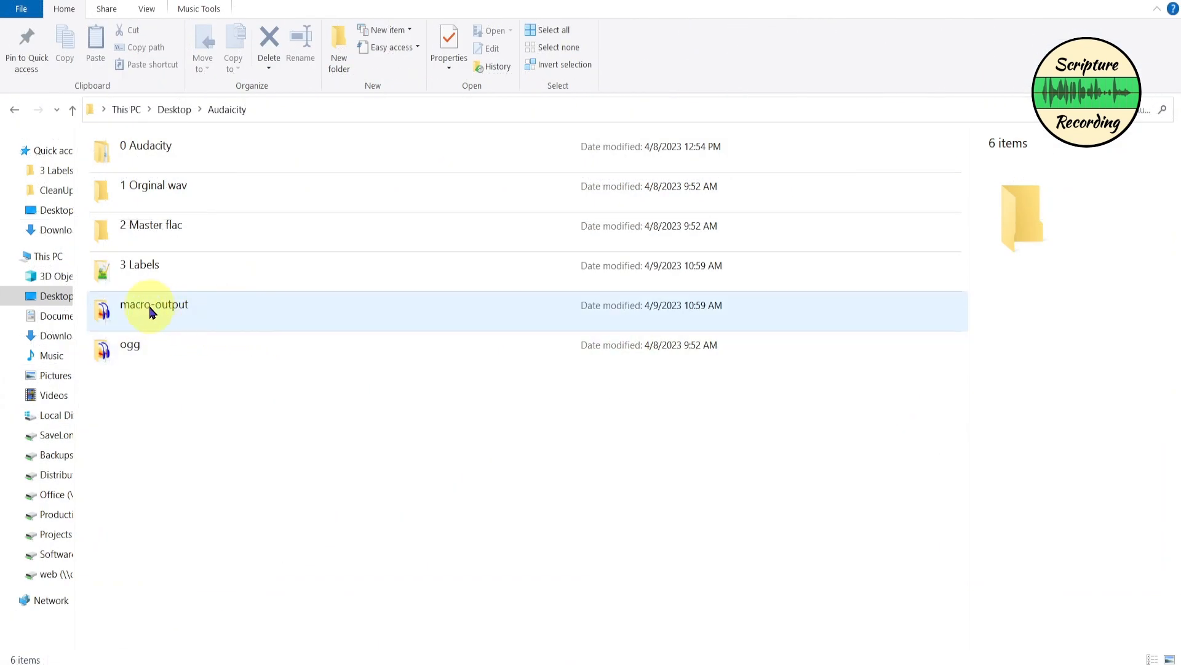
- Check the full names of the files in File Explorer's macro-output folder, and return to the Audaicity folder
{"action": "double_click", "coordinate": [152, 311]}
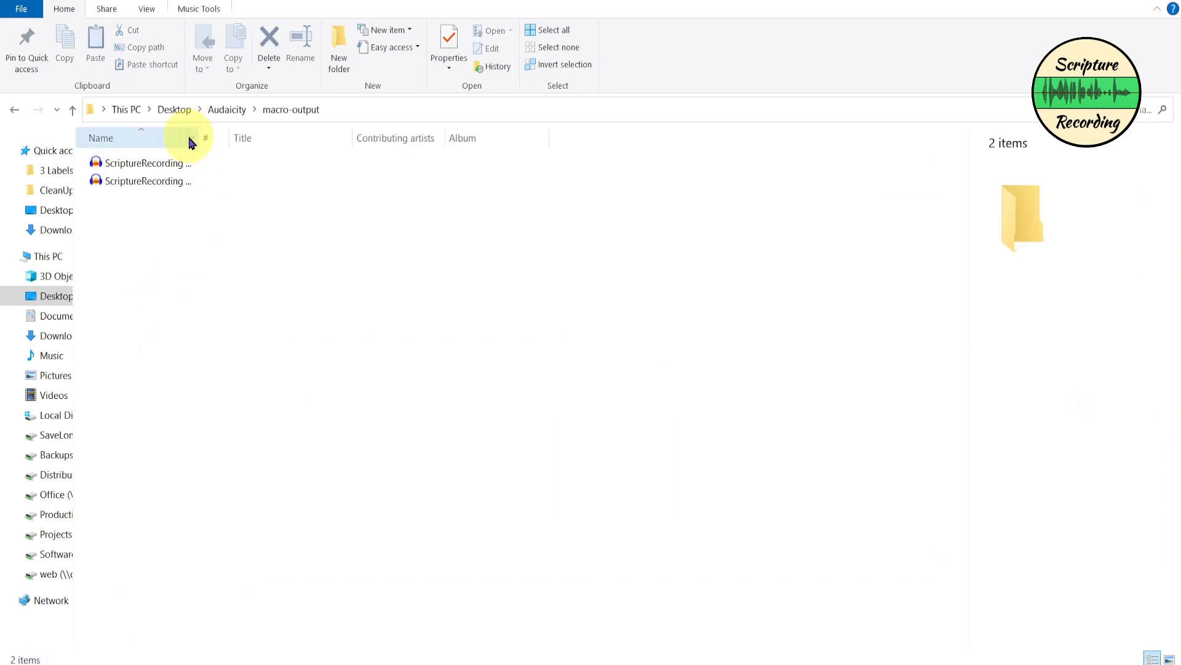
{"action": "left_click_drag", "start_coordinate": [199, 144], "coordinate": [341, 146]}
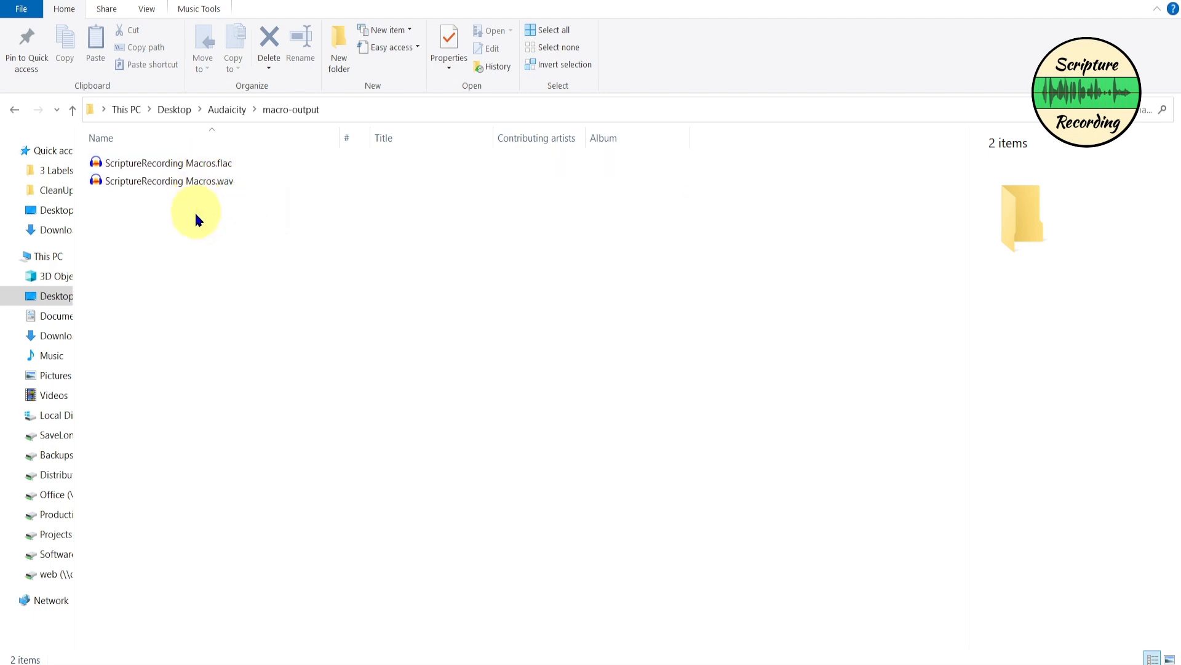
{"action": "left_click", "coordinate": [227, 110]}
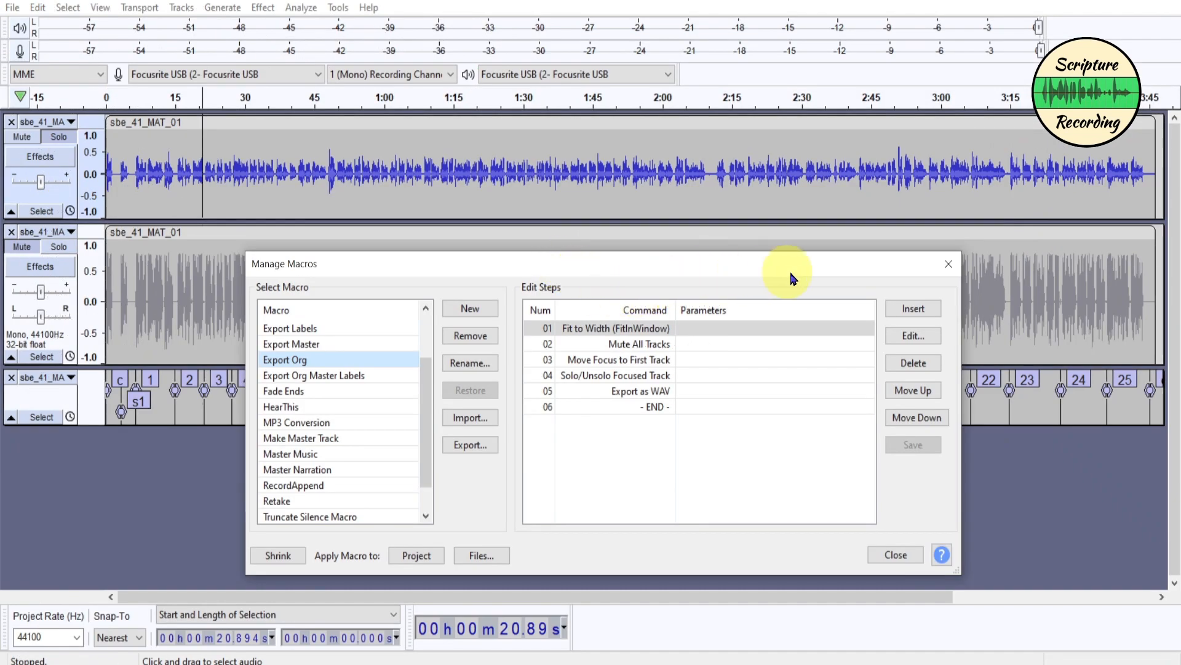
- Reopen the Macro Manager with the second track focused and examine the Export Master macro's command list
{"action": "left_click", "coordinate": [948, 266]}
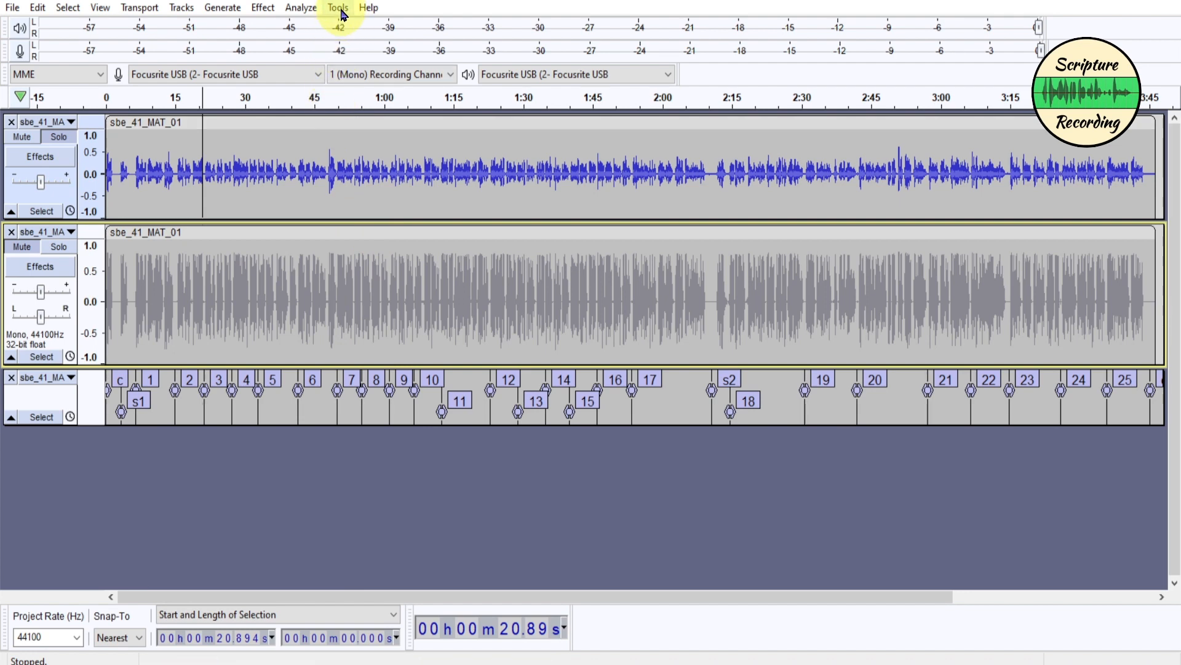
{"action": "left_click", "coordinate": [338, 285]}
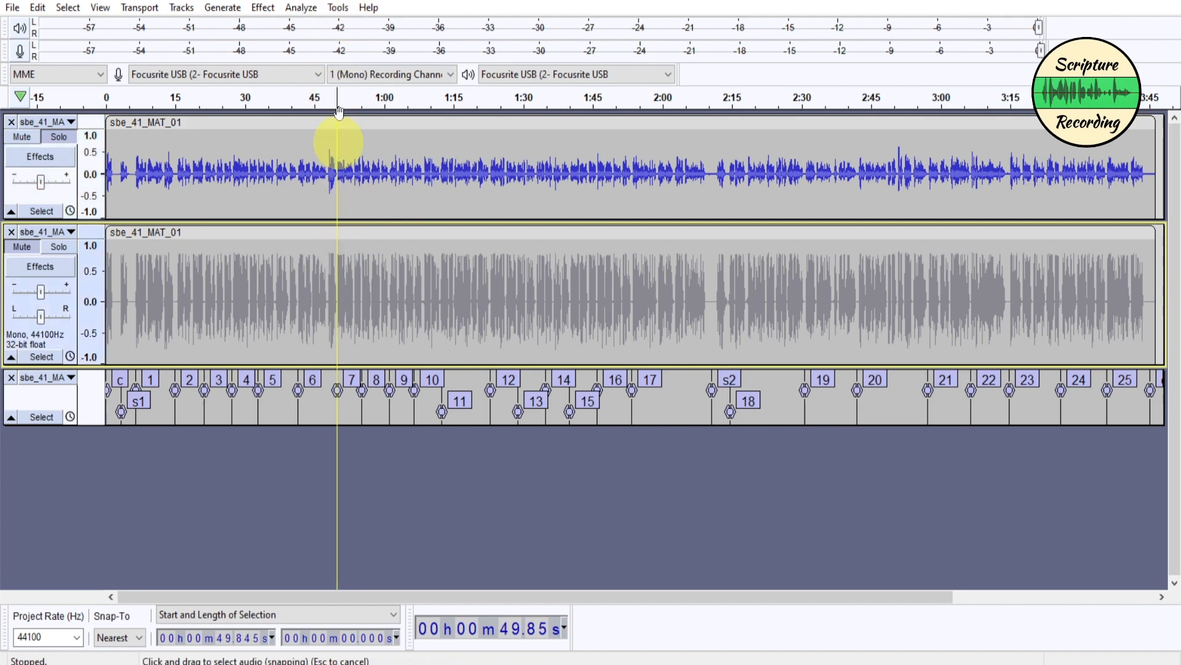
{"action": "left_click", "coordinate": [342, 11]}
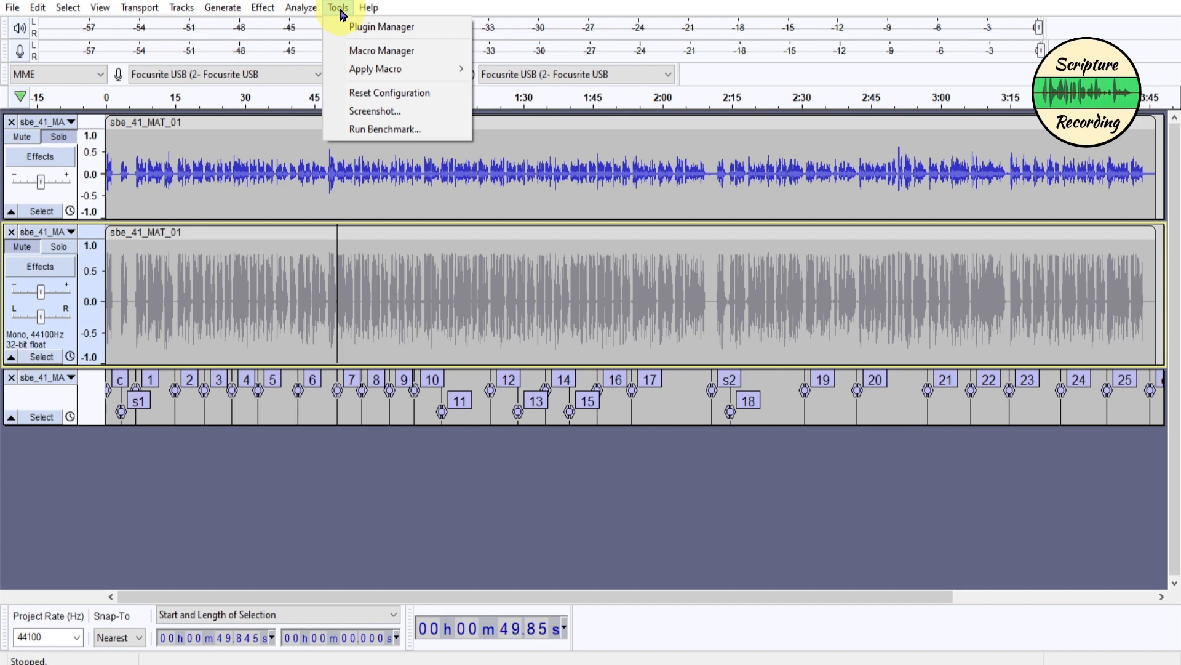
{"action": "left_click", "coordinate": [360, 53]}
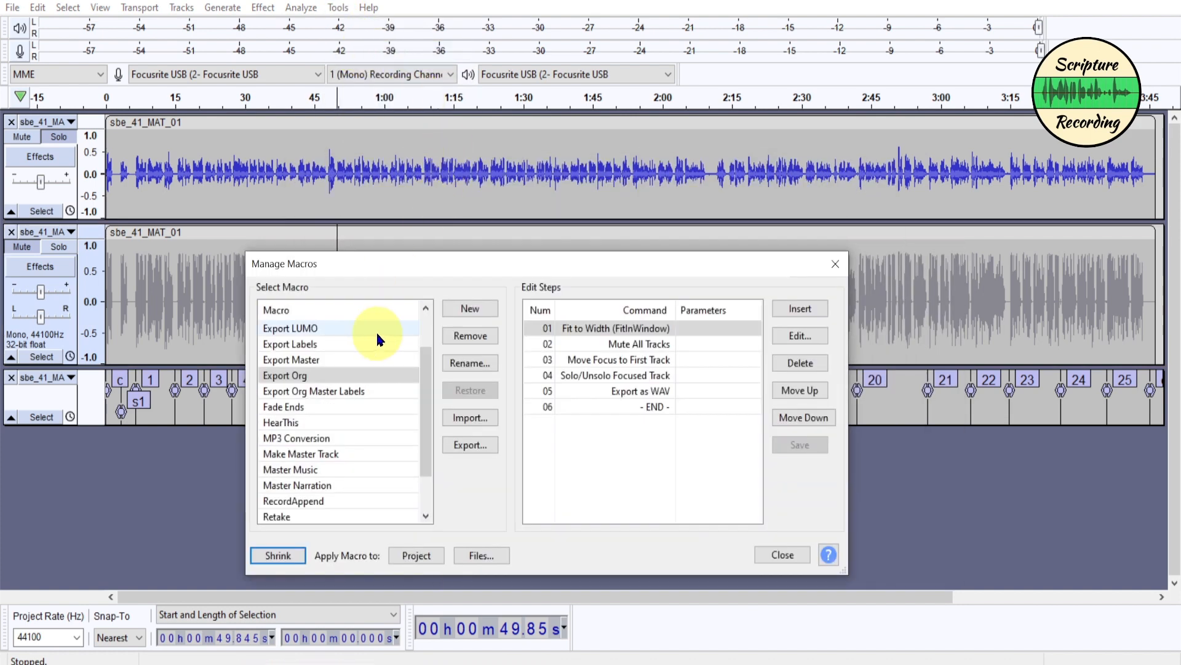
{"action": "left_click", "coordinate": [345, 358]}
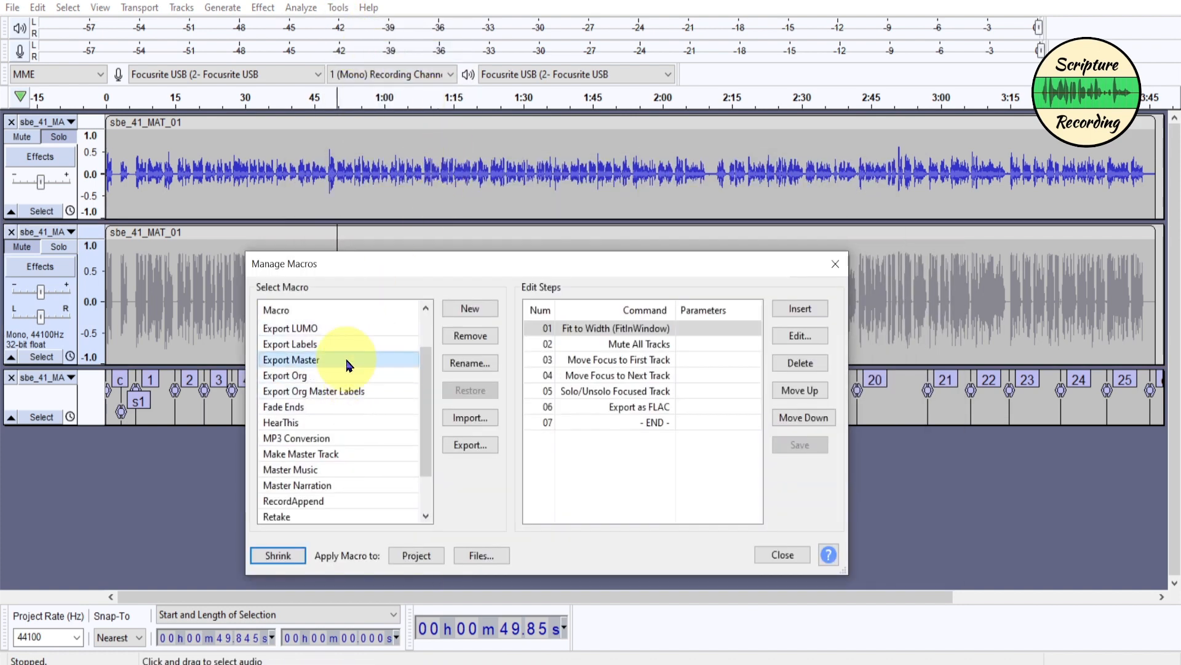
{"action": "left_click_drag", "start_coordinate": [425, 257], "coordinate": [733, 167]}
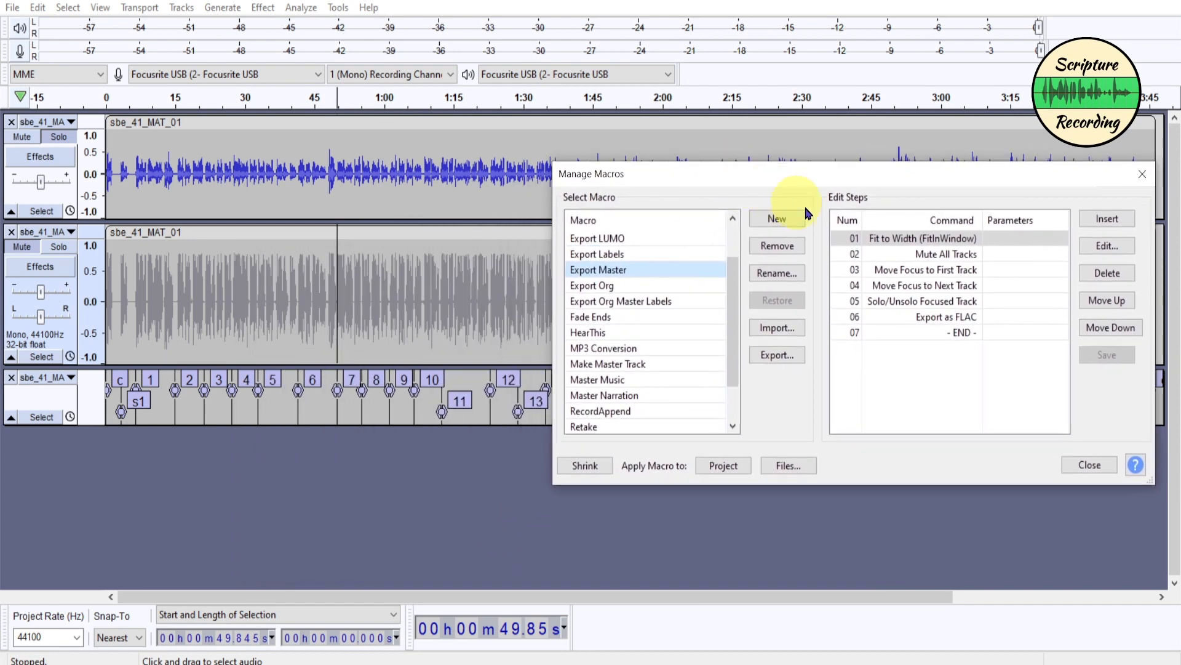
{"action": "left_click", "coordinate": [893, 241]}
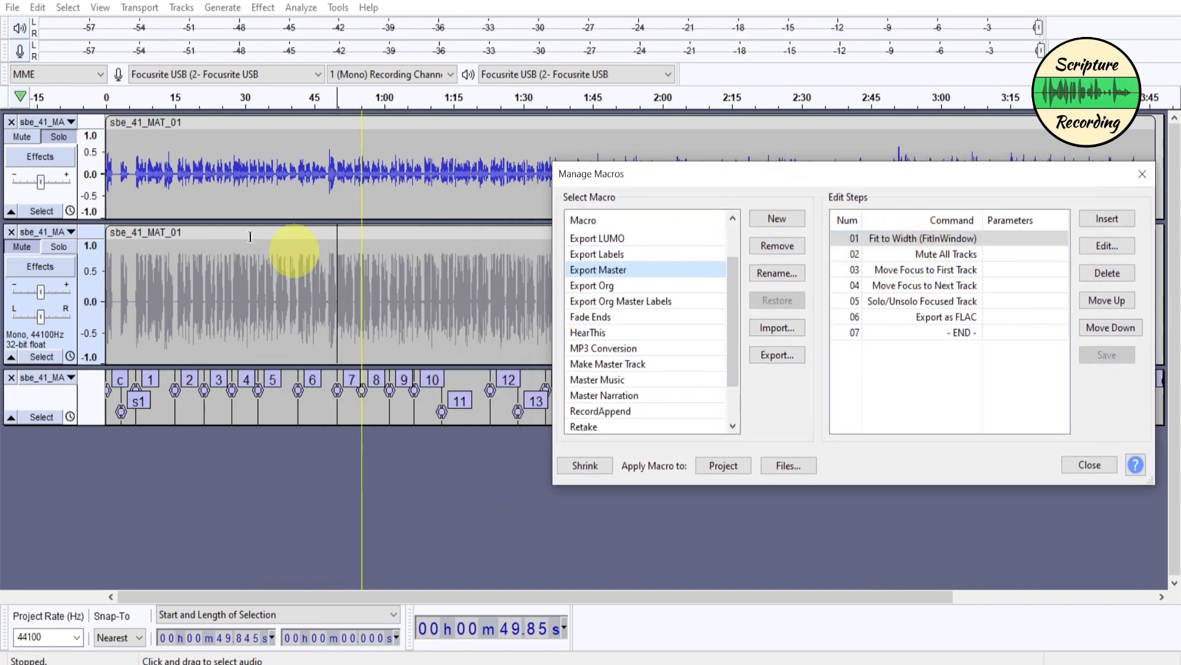
- Carry out the Export Master macro's track steps manually: mute the first track, focus the second track and solo it
{"action": "left_click", "coordinate": [22, 137]}
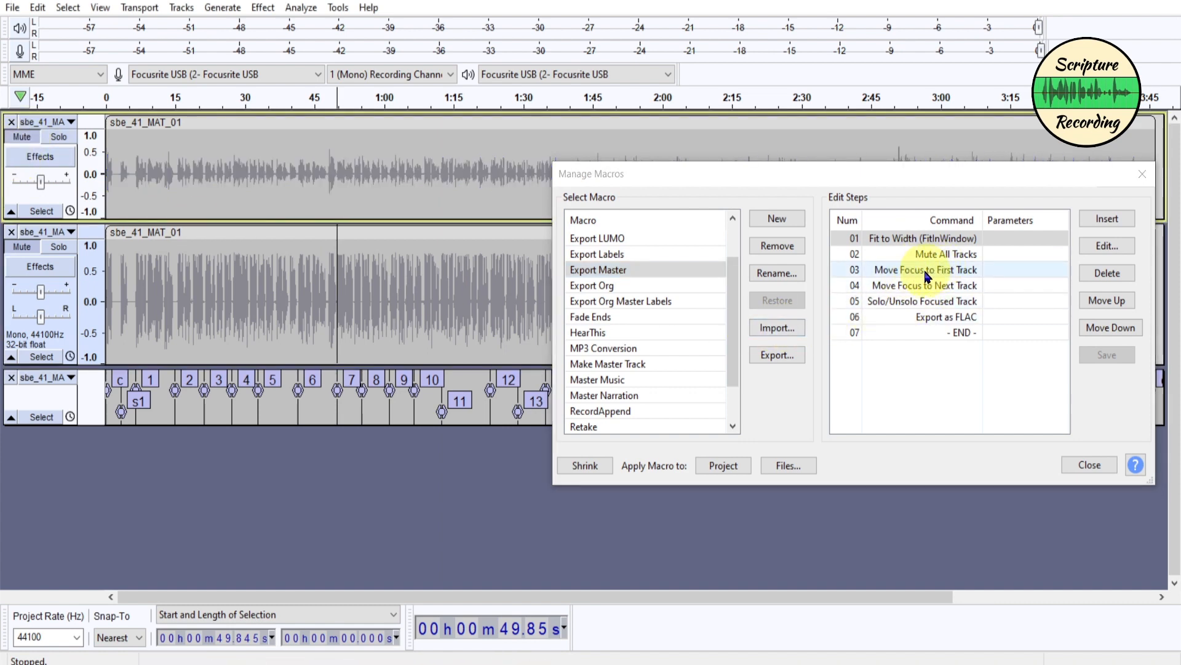
{"action": "left_click", "coordinate": [395, 179]}
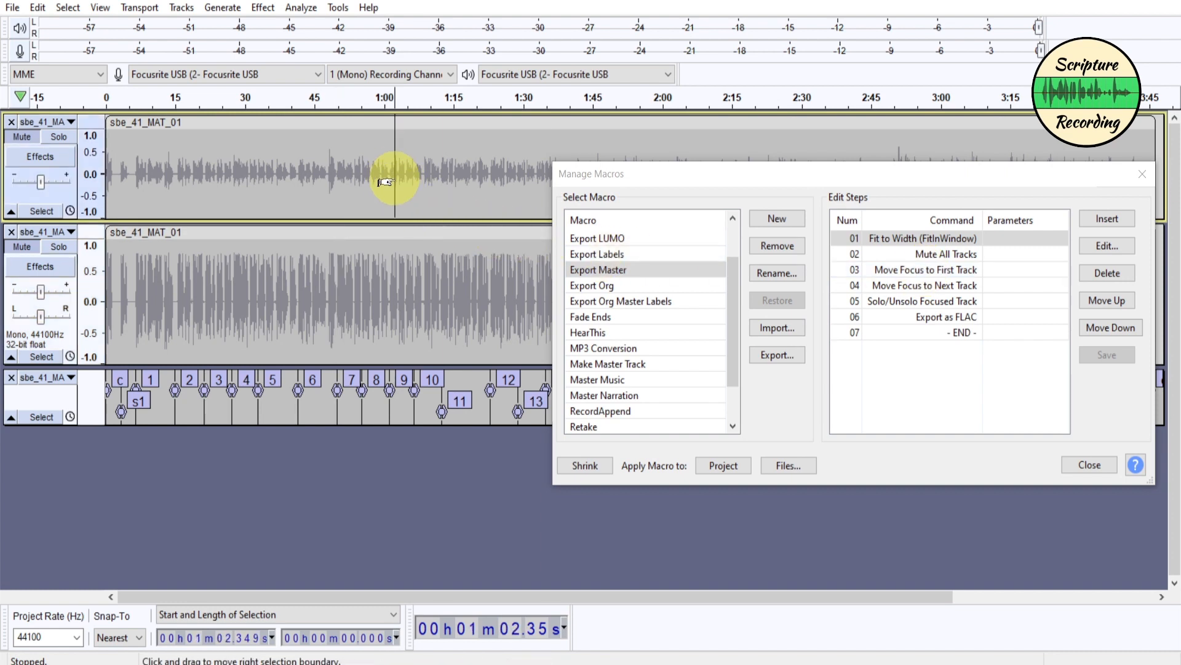
{"action": "left_click", "coordinate": [386, 265]}
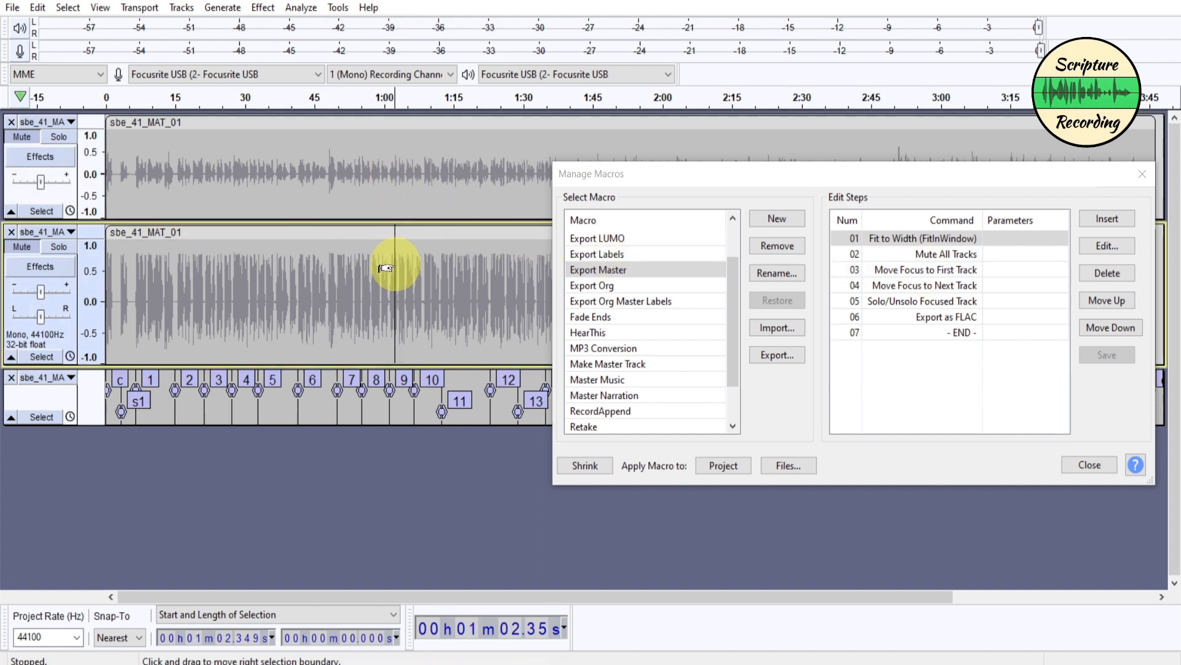
{"action": "left_click", "coordinate": [61, 247]}
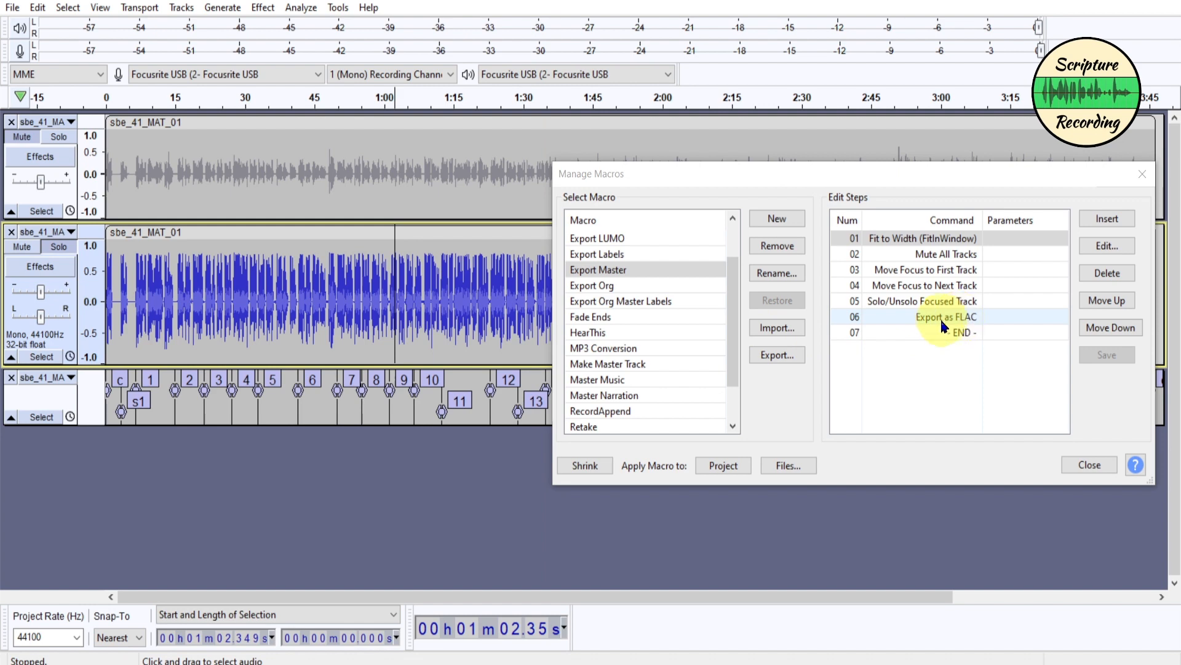
{"action": "left_click", "coordinate": [1087, 464]}
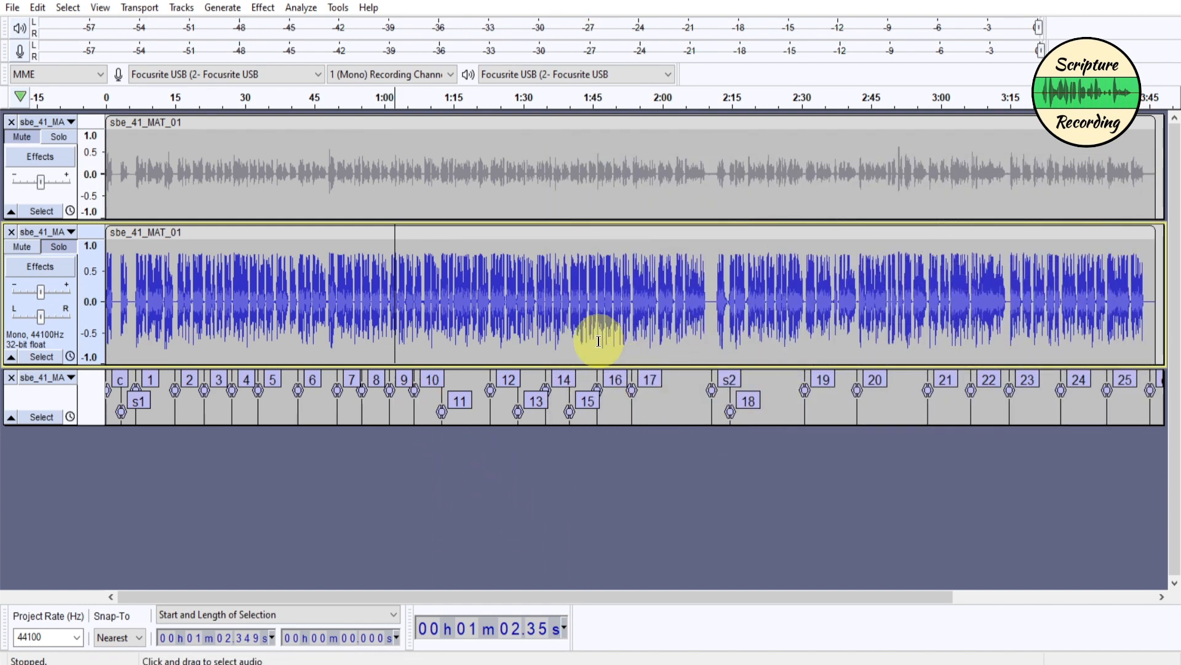
- Reopen the Macro Manager, move it clear of the tracks, and examine the Export Labels macro's command list
{"action": "left_click", "coordinate": [338, 8]}
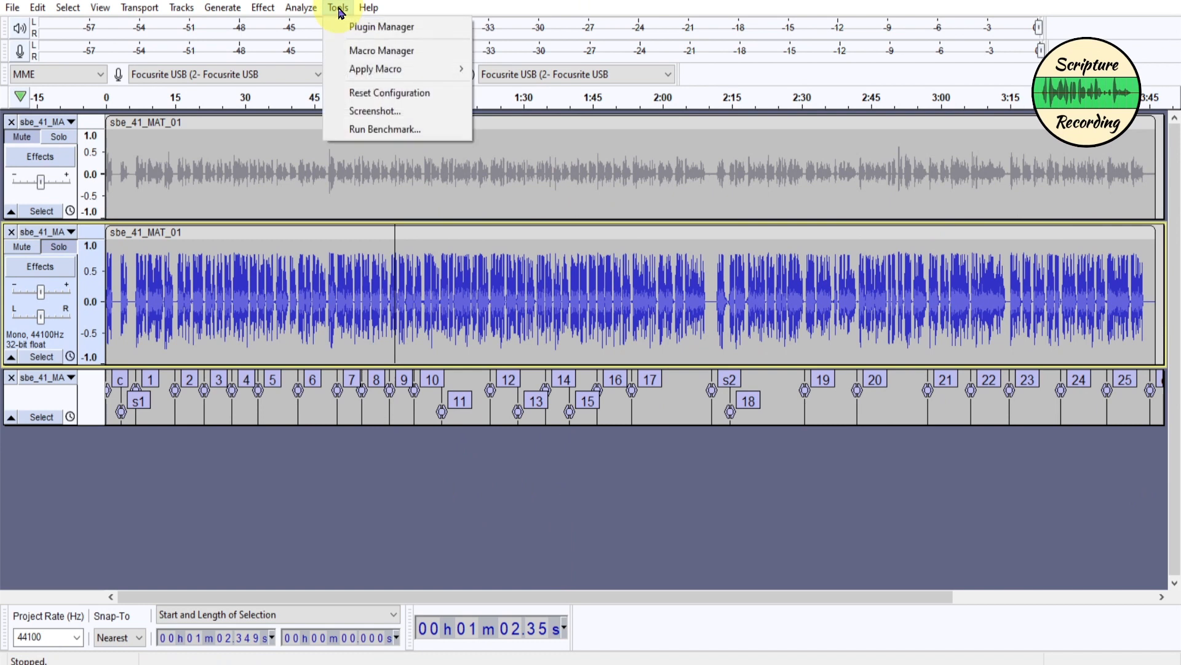
{"action": "left_click", "coordinate": [370, 51]}
{"action": "left_click_drag", "start_coordinate": [339, 164], "coordinate": [607, 163]}
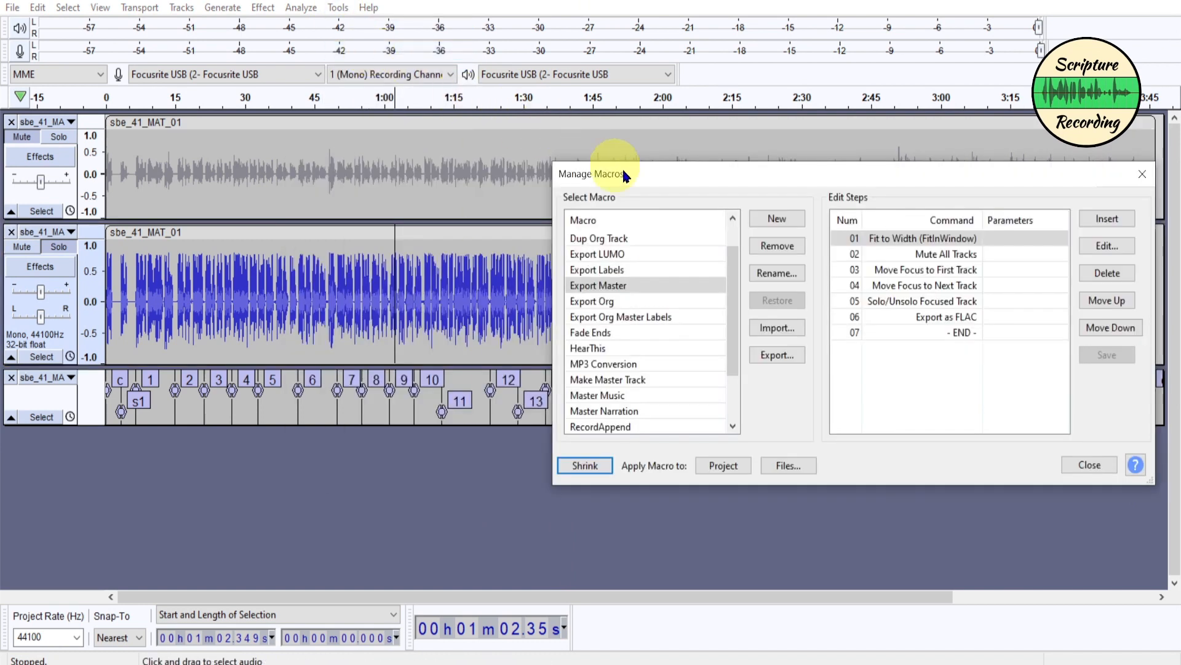
{"action": "left_click", "coordinate": [659, 269]}
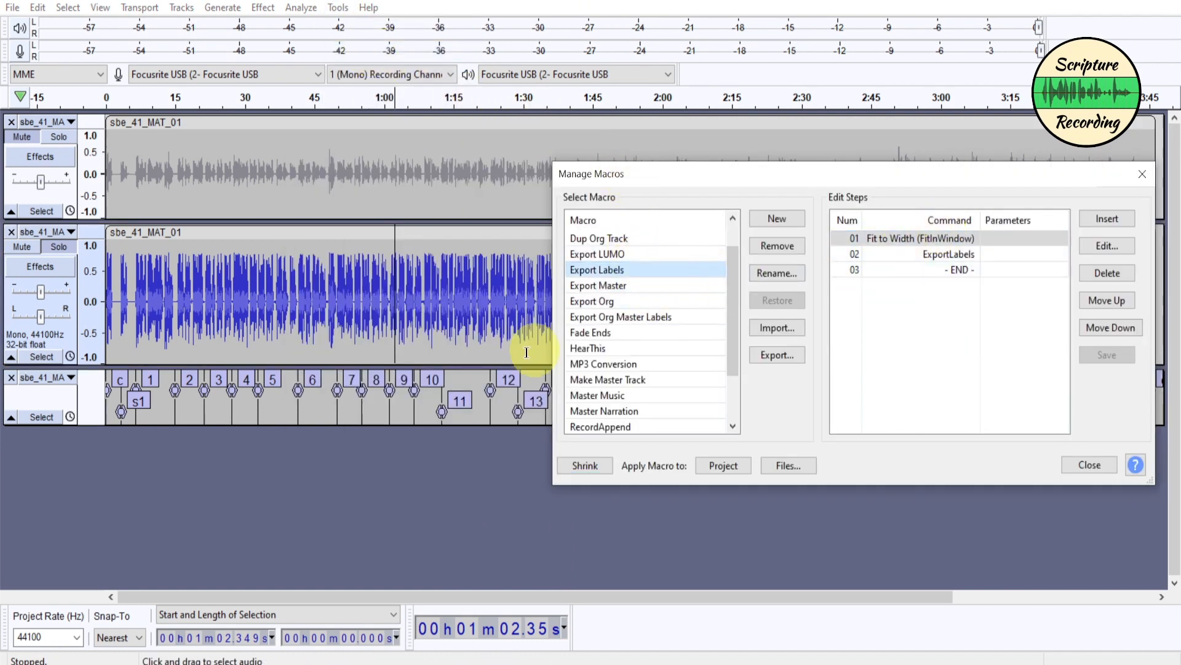
- Look through the insertable commands for a label export command at the end of the Export Labels macro, and insert nothing
{"action": "left_click", "coordinate": [954, 271]}
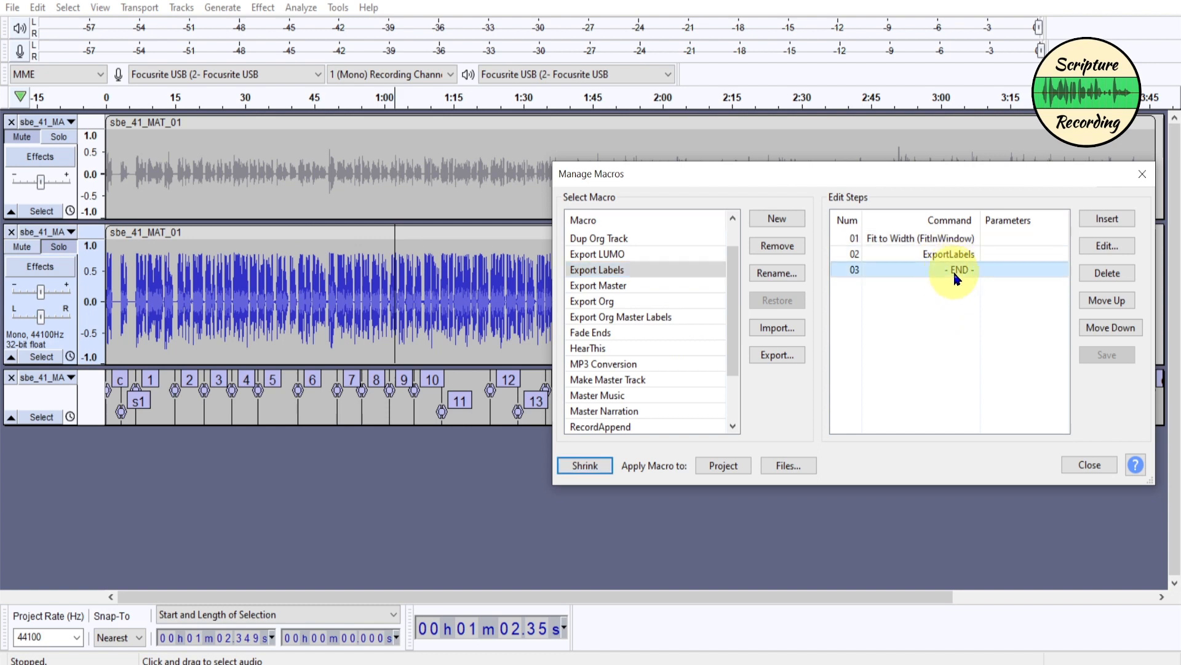
{"action": "left_click", "coordinate": [1107, 220]}
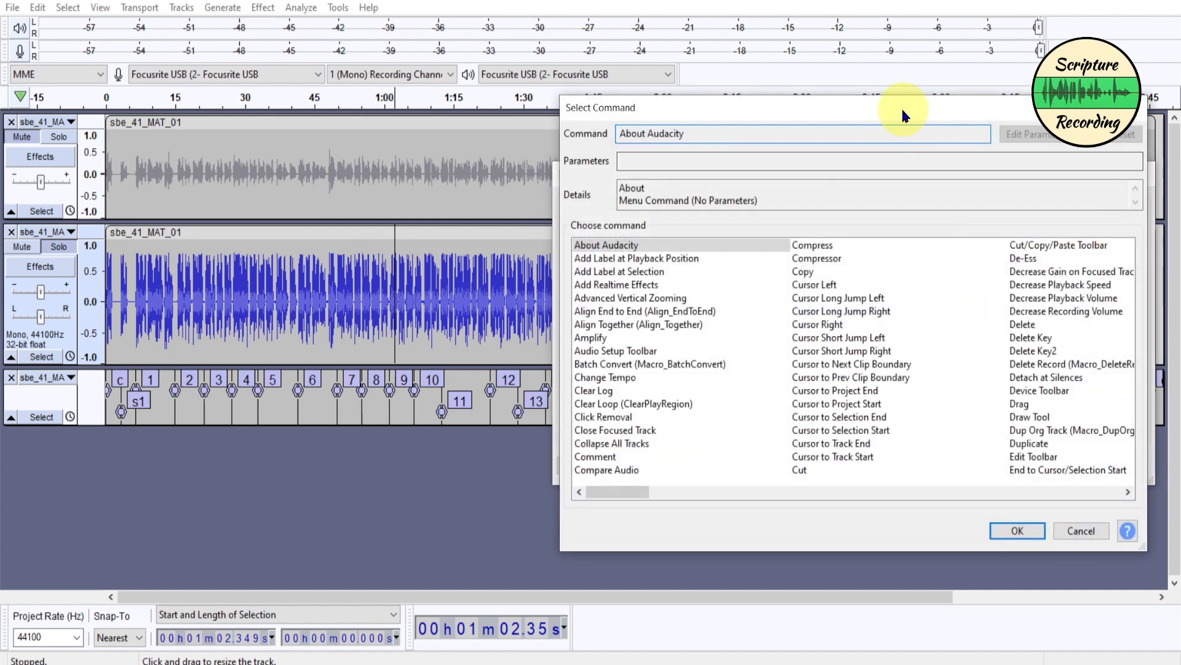
{"action": "left_click_drag", "start_coordinate": [903, 112], "coordinate": [582, 94]}
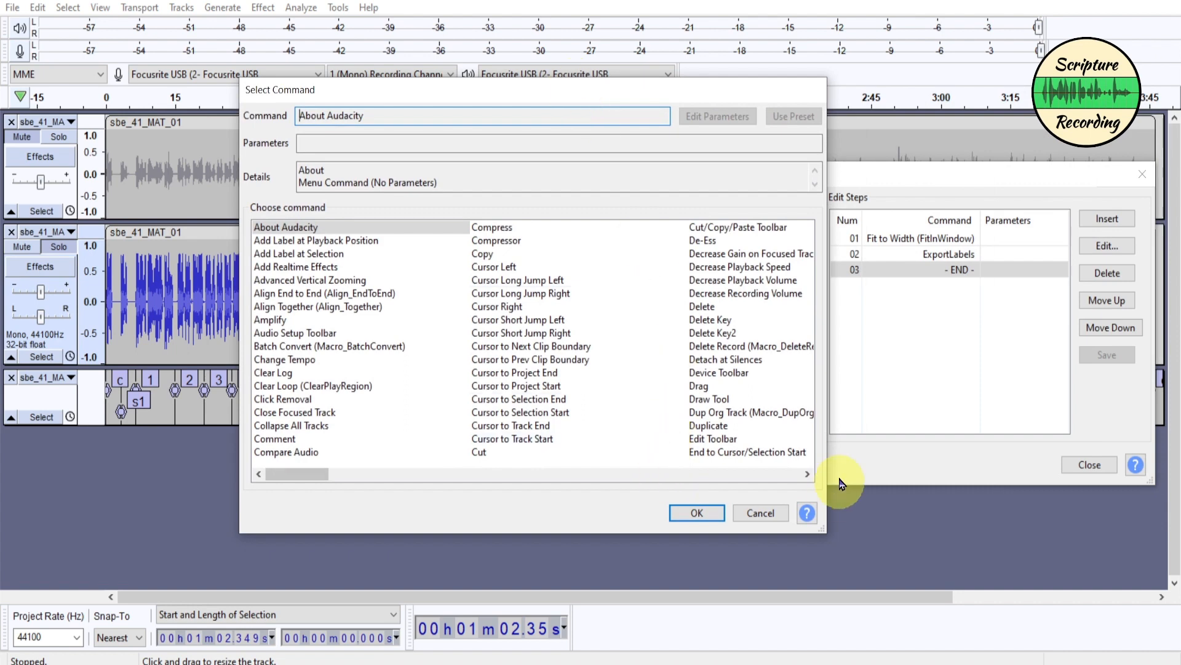
{"action": "left_click", "coordinate": [808, 474]}
{"action": "left_click", "coordinate": [807, 473]}
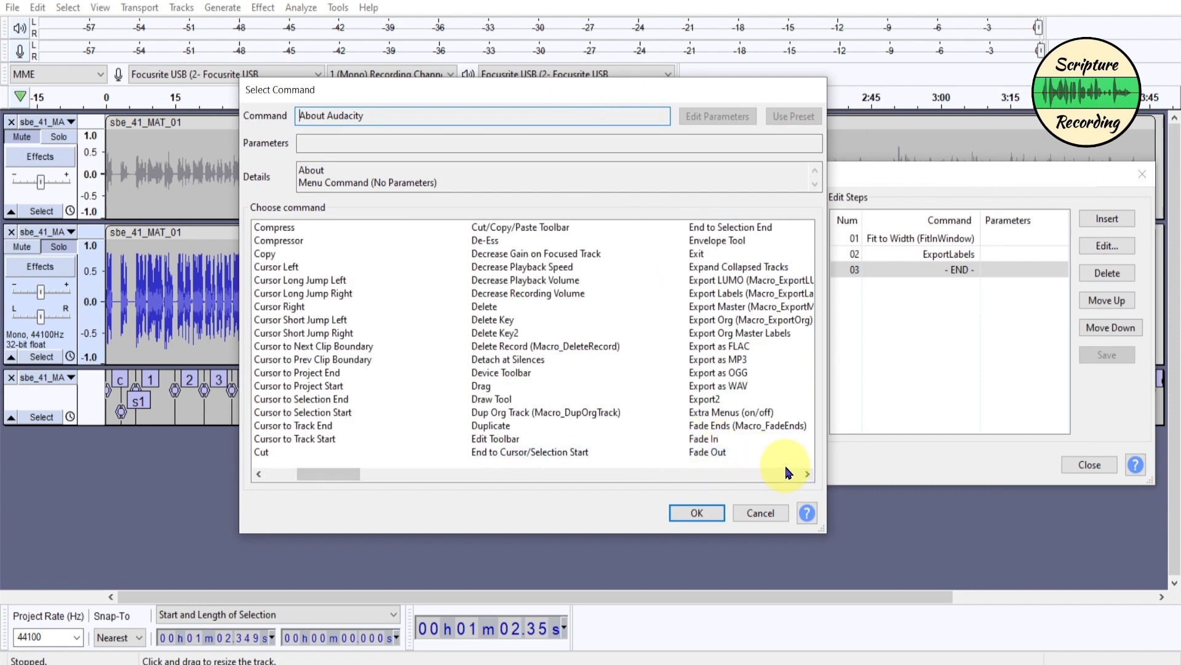
{"action": "left_click", "coordinate": [807, 473]}
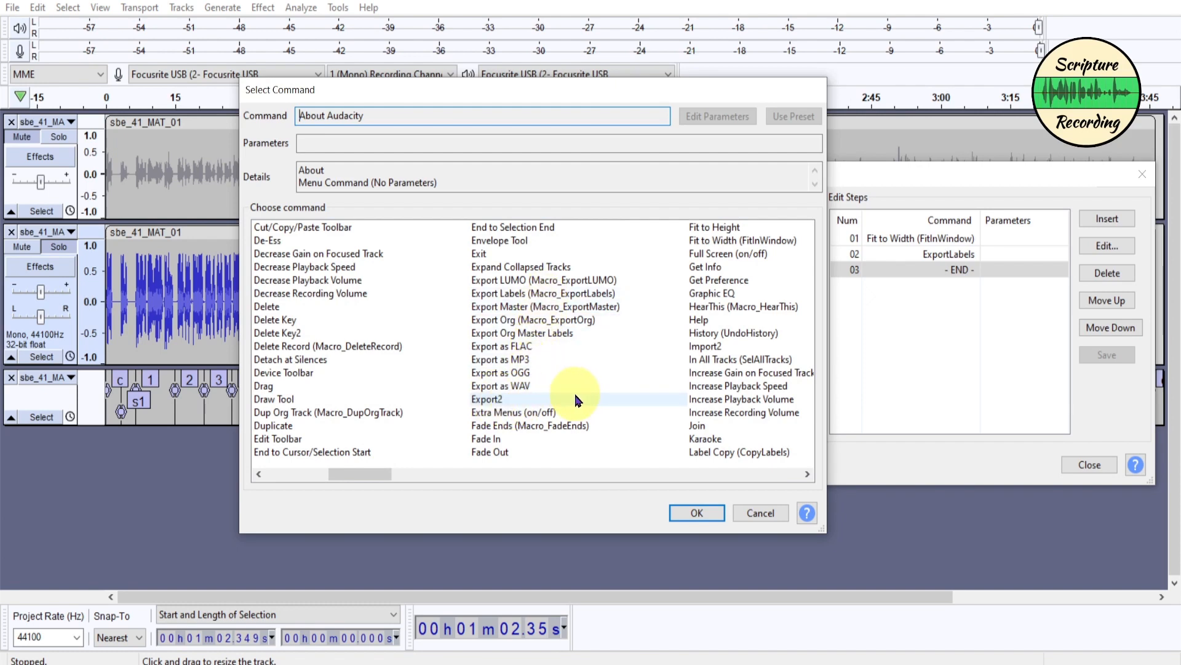
{"action": "left_click", "coordinate": [758, 514]}
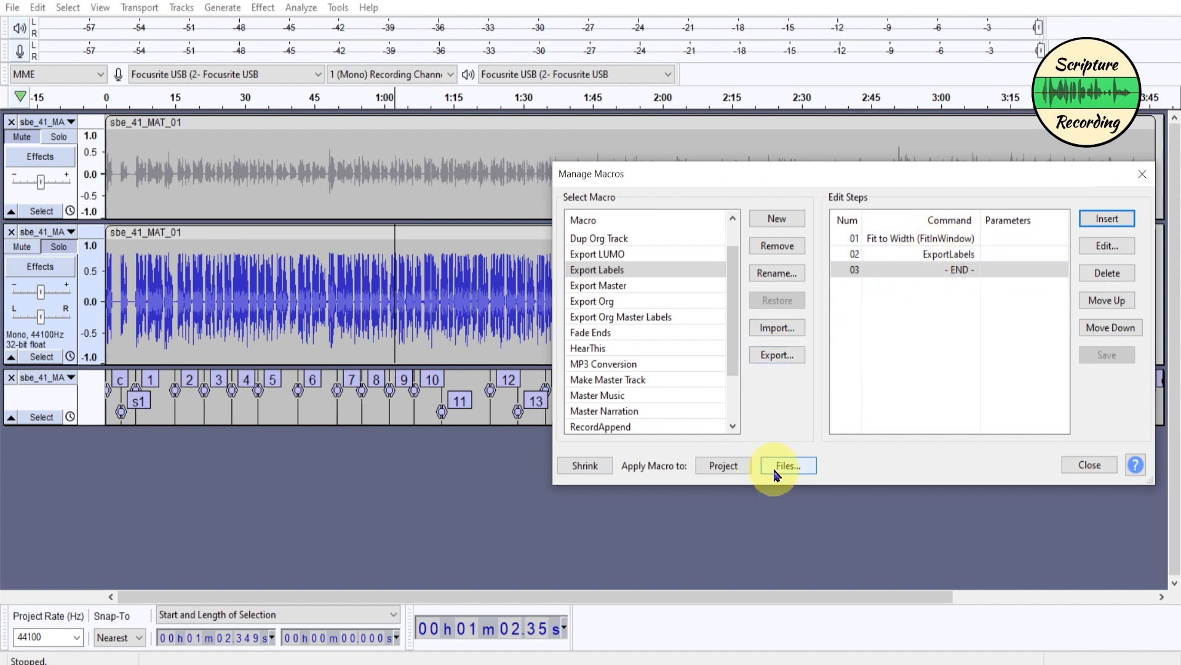
- Export the Export Labels macro over Export Labels.txt on the Desktop, and give that file a second line "ExportLabels:" in the text editor
{"action": "left_click", "coordinate": [785, 364]}
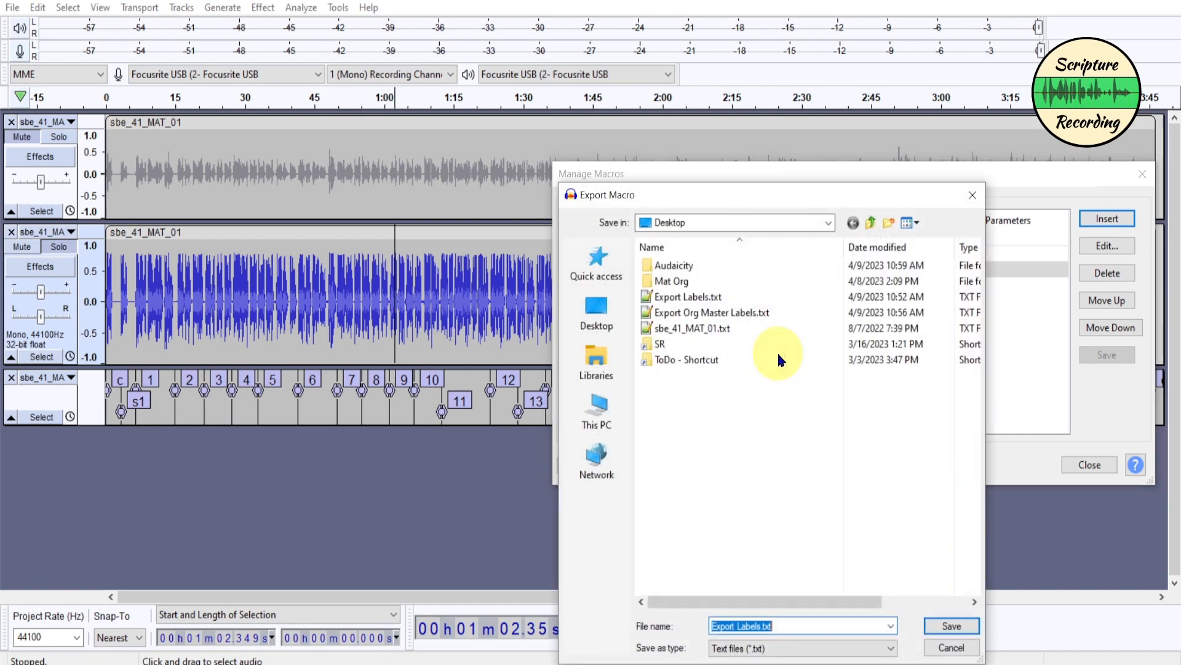
{"action": "left_click", "coordinate": [945, 628]}
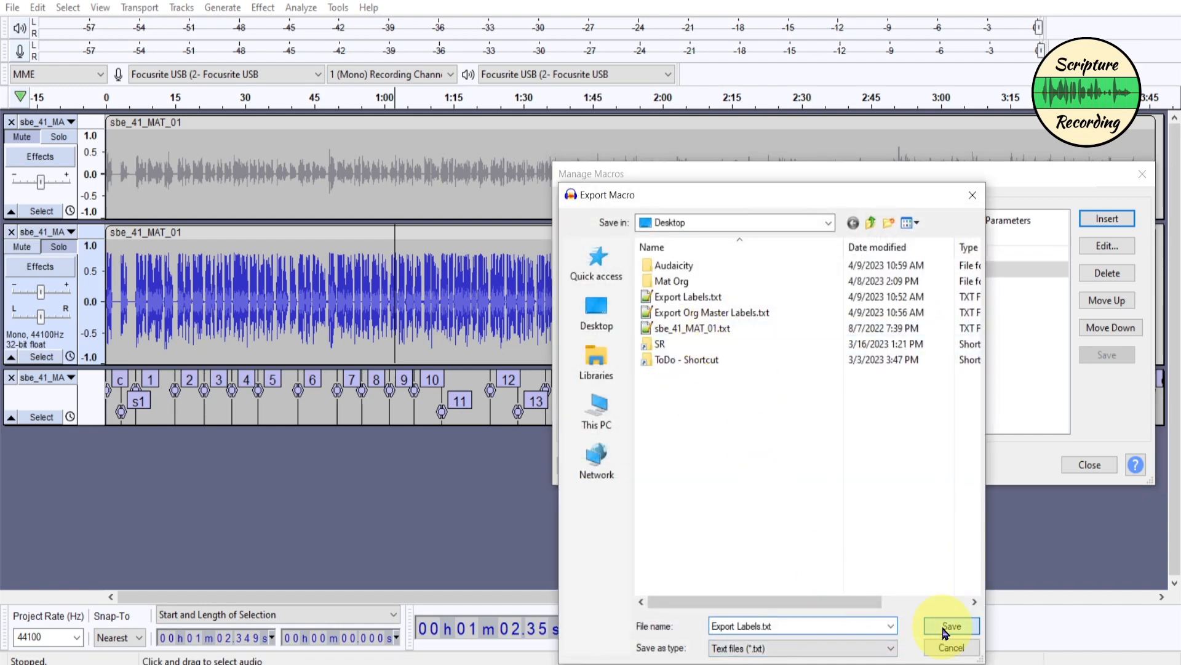
{"action": "left_click", "coordinate": [627, 333]}
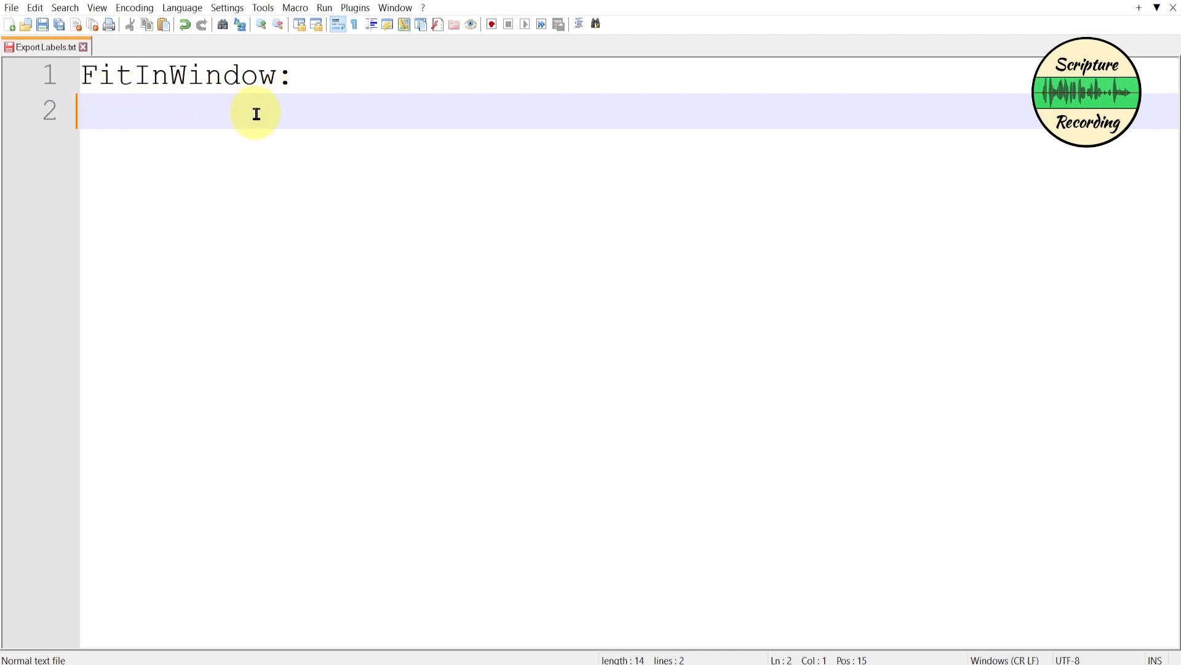
{"action": "type", "text": "ExportLabels:"}
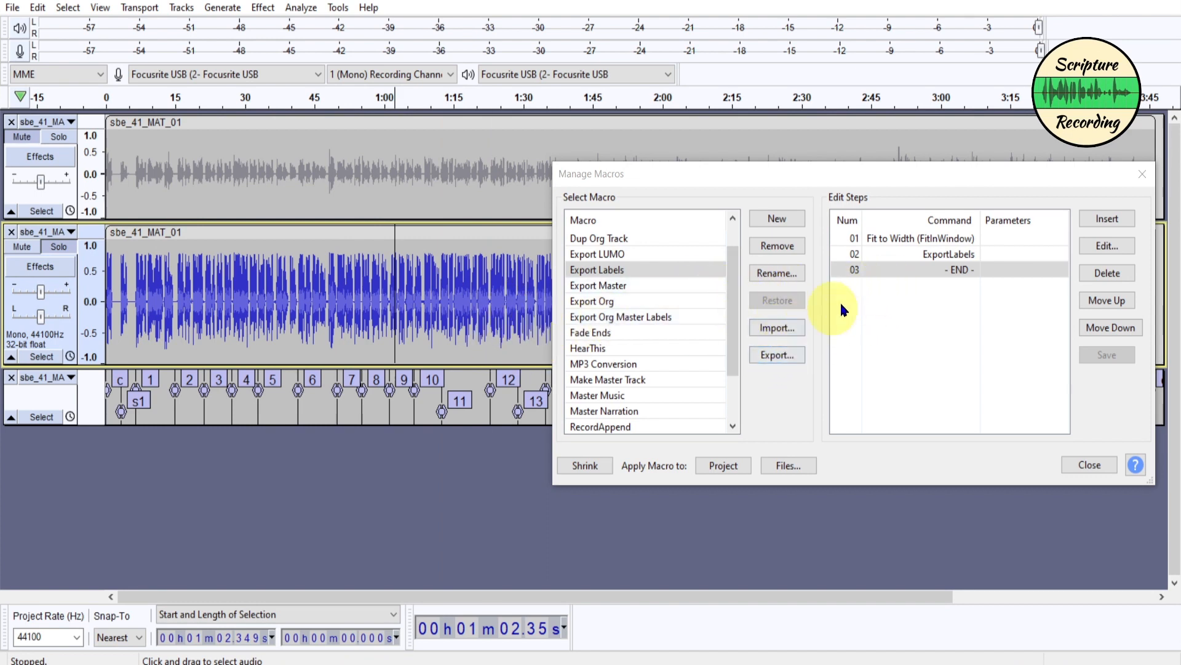
- Delete the ExportLabels command from the Export Labels macro and save the macro
{"action": "left_click", "coordinate": [902, 254]}
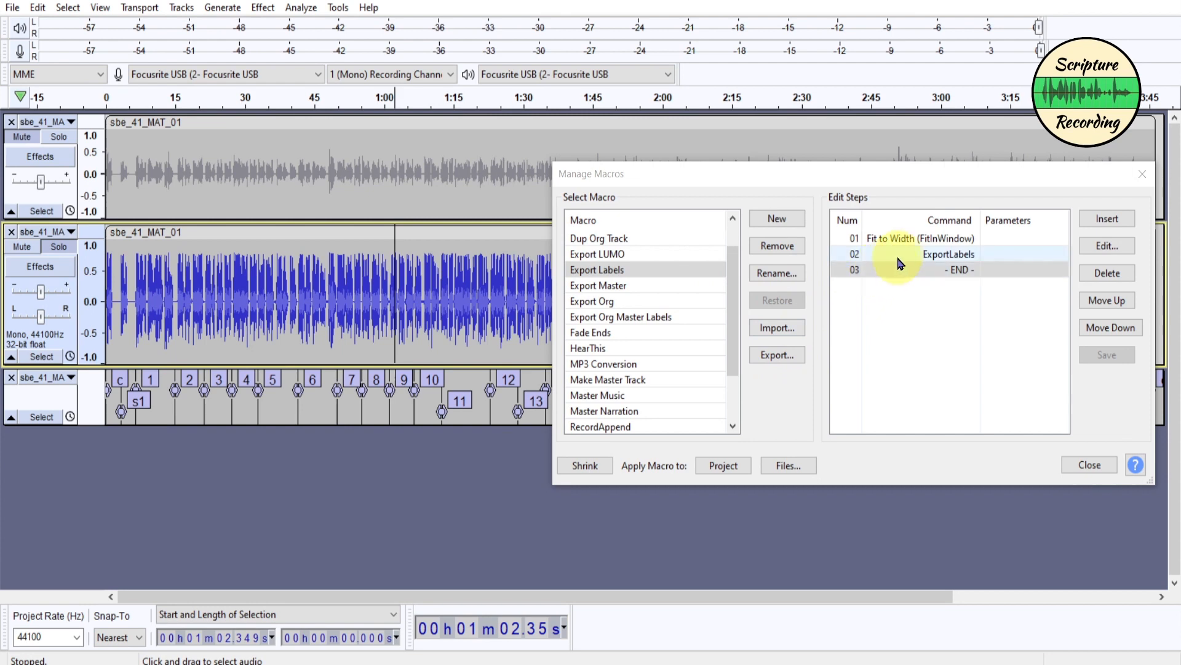
{"action": "left_click", "coordinate": [1094, 280]}
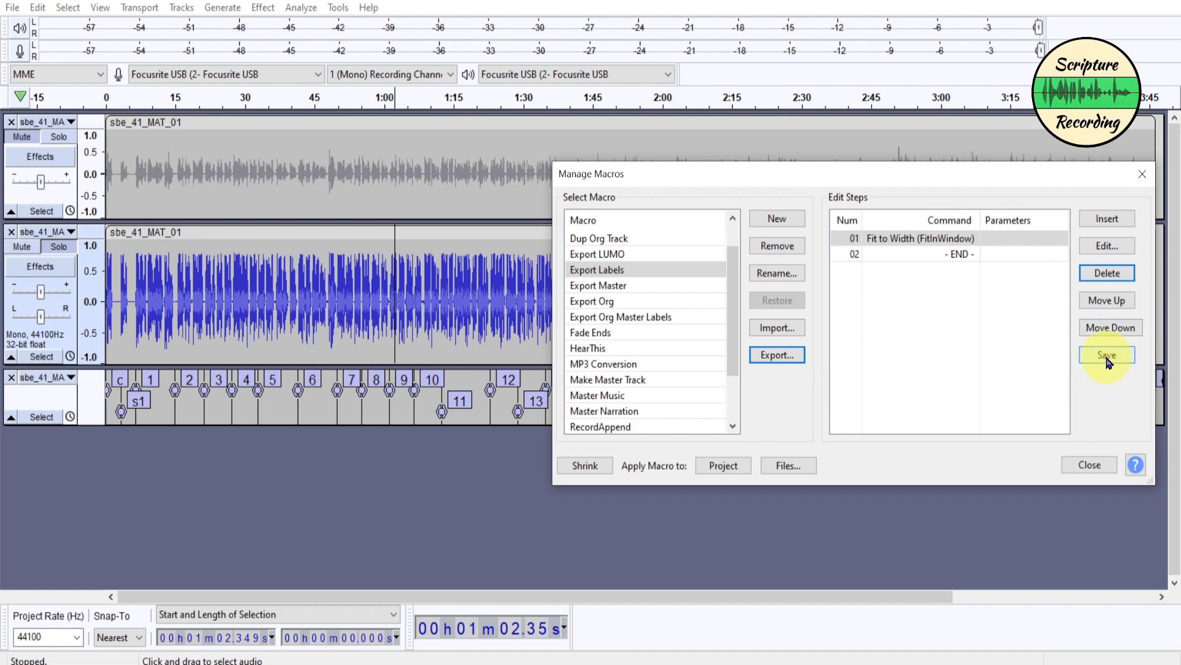
{"action": "left_click", "coordinate": [1107, 357]}
- Import the edited Export Labels.txt from the Desktop into the Export Labels macro and close the Macro Manager
{"action": "left_click", "coordinate": [778, 326]}
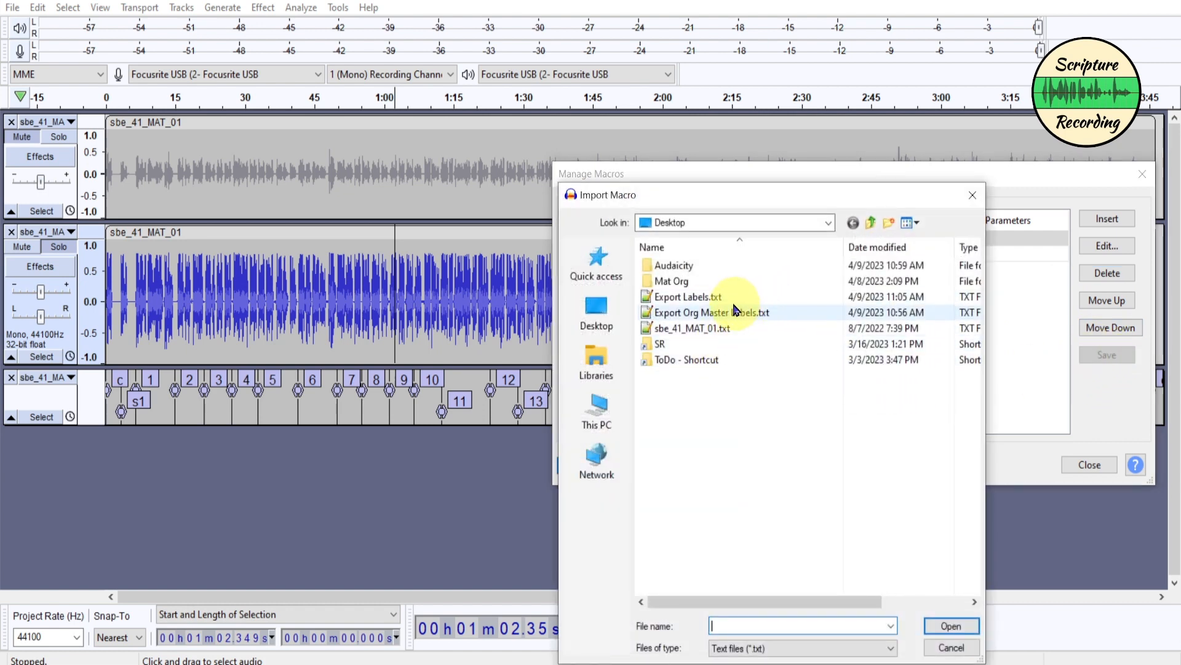
{"action": "double_click", "coordinate": [703, 298]}
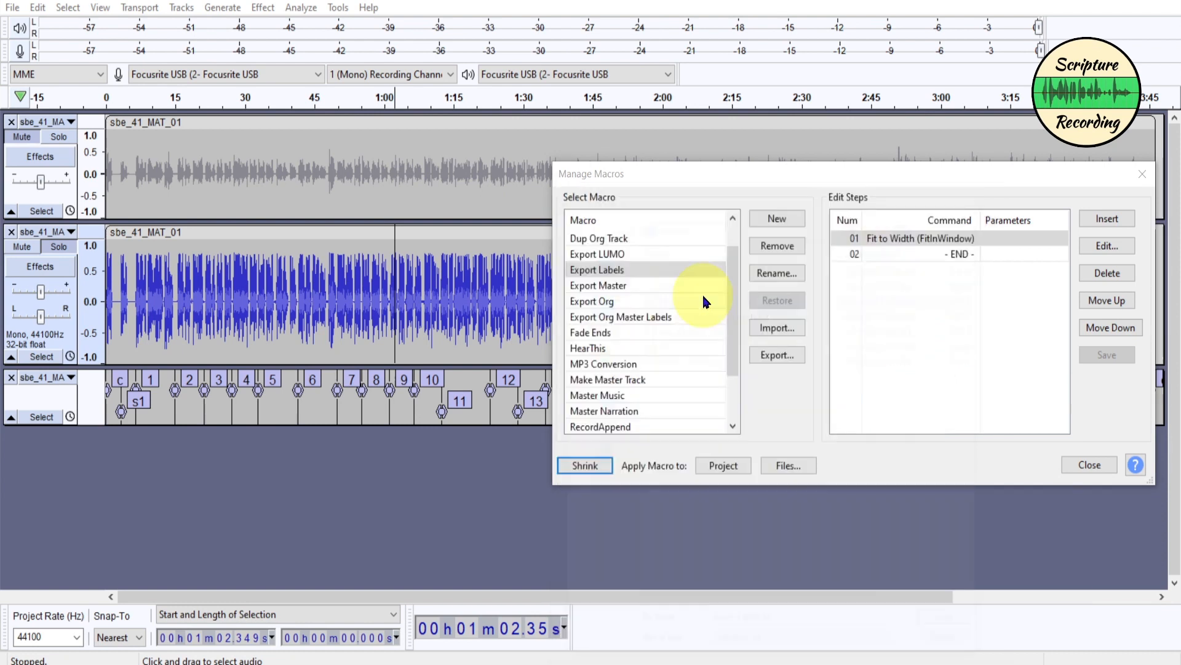
{"action": "left_click", "coordinate": [895, 326]}
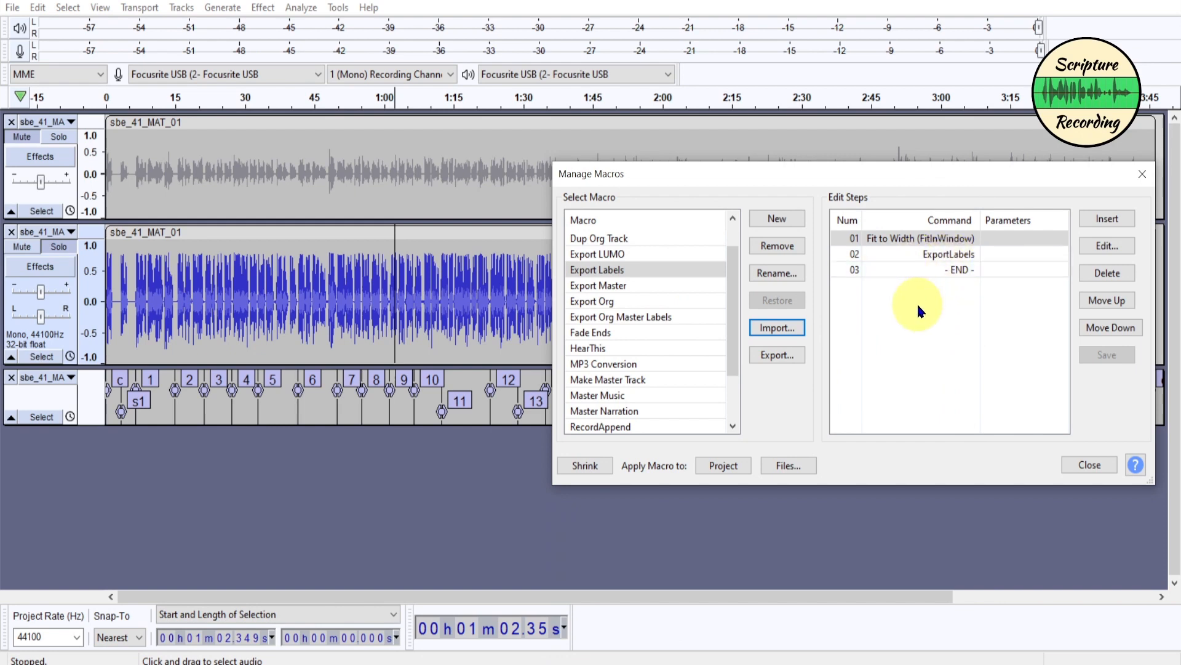
{"action": "left_click", "coordinate": [1142, 174]}
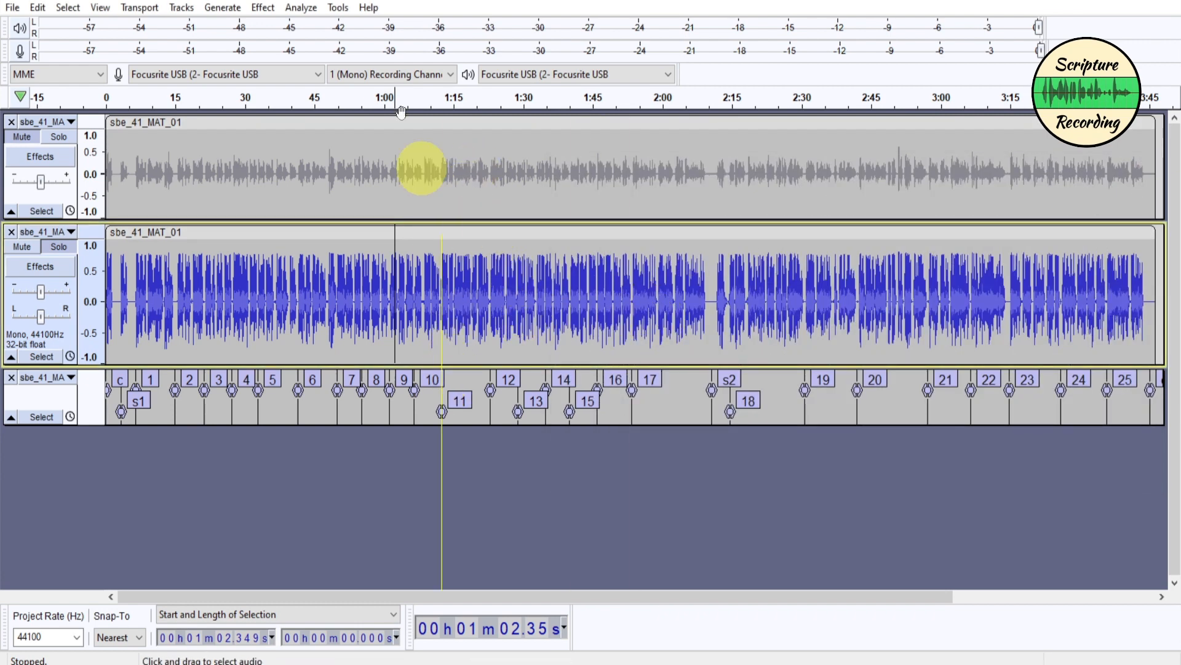
- Focus the first track and clear the mute and solo states of both audio tracks
{"action": "left_click", "coordinate": [338, 8]}
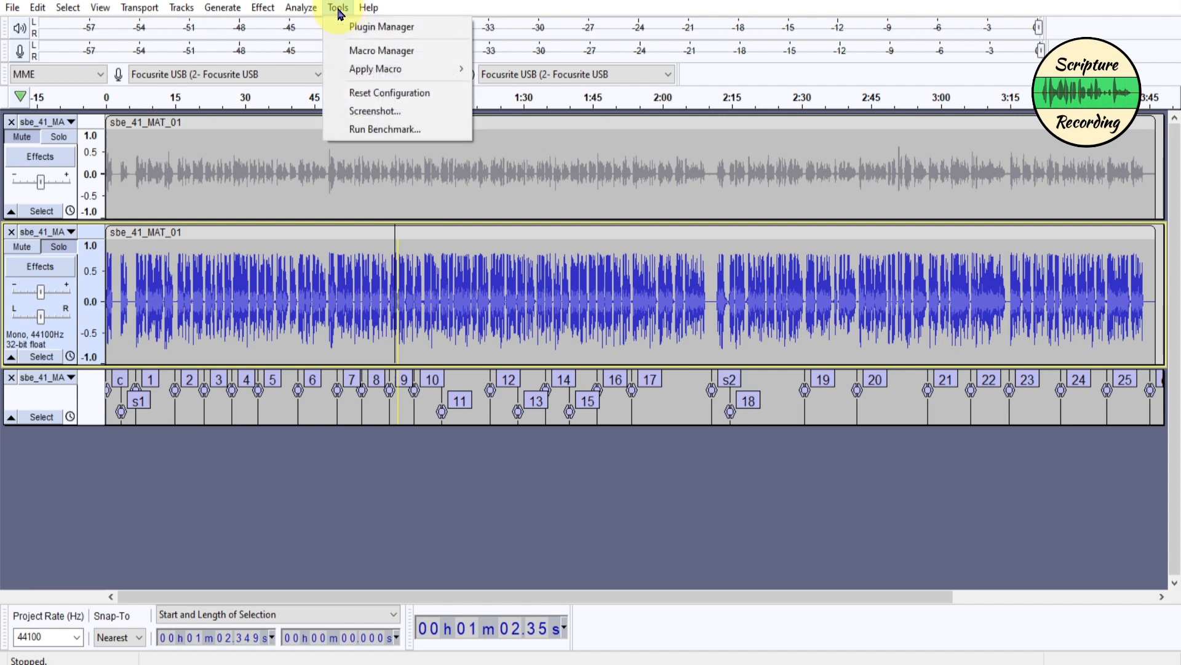
{"action": "left_click", "coordinate": [295, 176]}
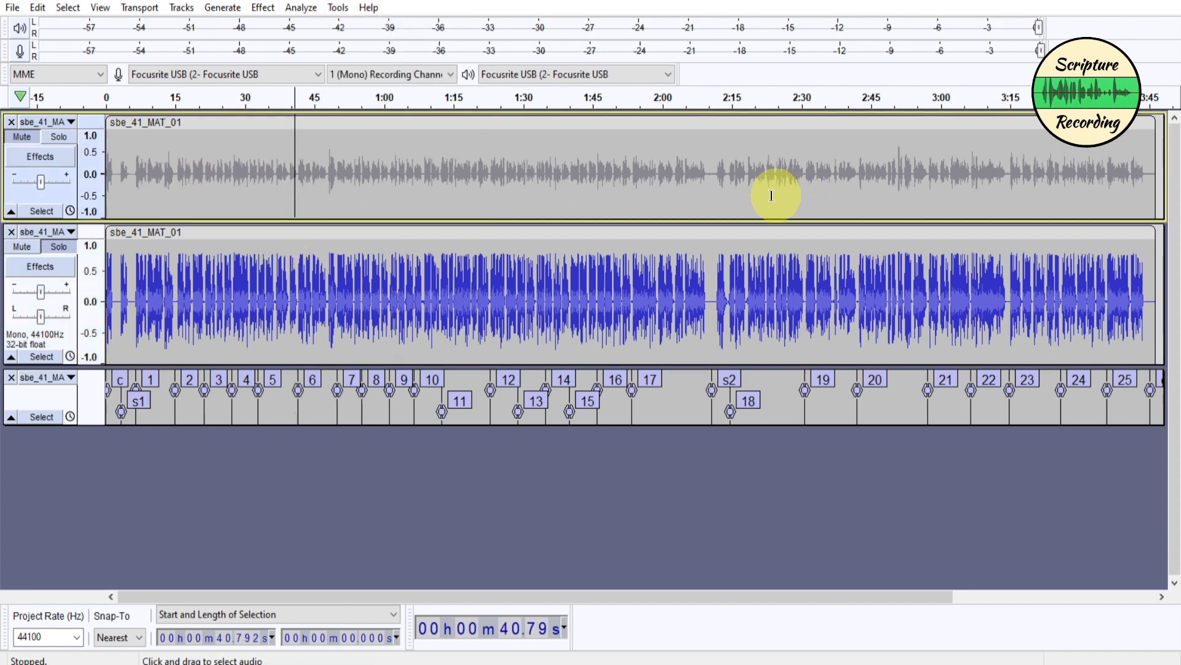
{"action": "left_click", "coordinate": [22, 136]}
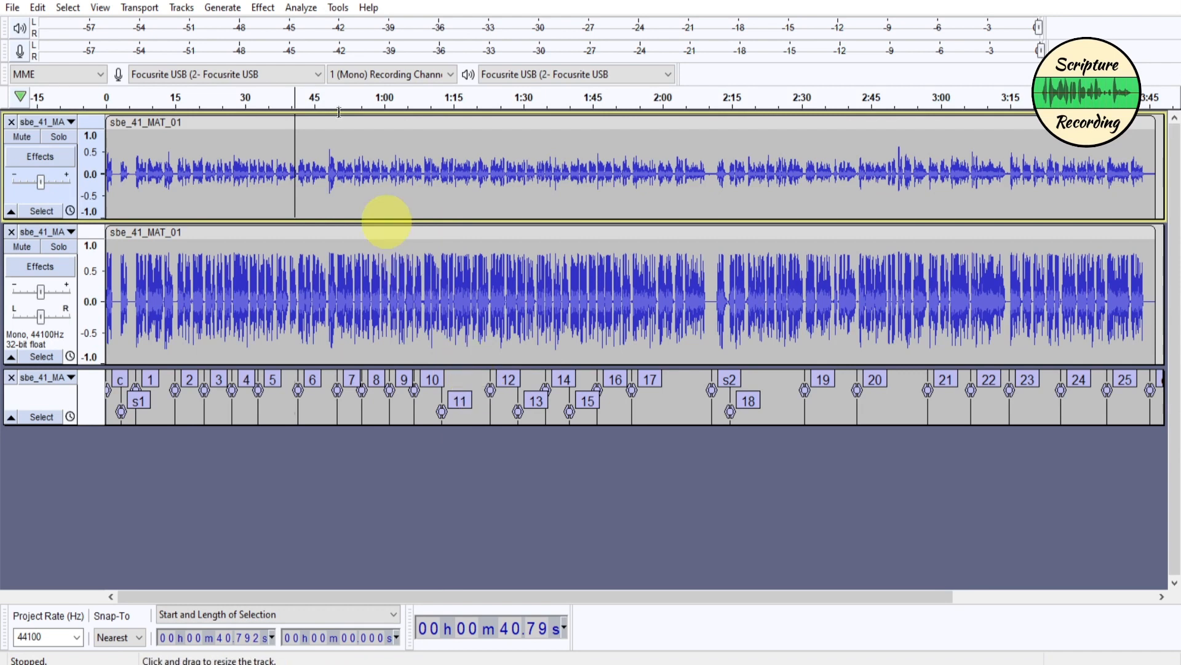
- Reopen the Macro Manager, widen it, and examine the three nested export macros in the Export Org Master Labels macro
{"action": "left_click", "coordinate": [340, 9]}
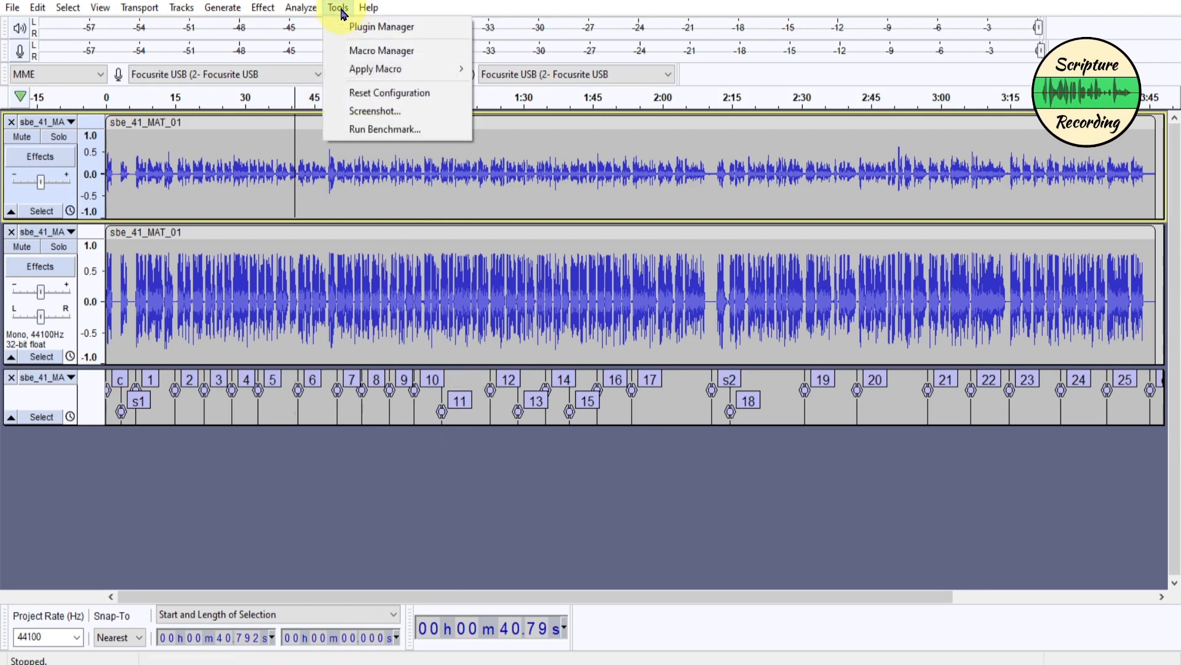
{"action": "left_click", "coordinate": [382, 51]}
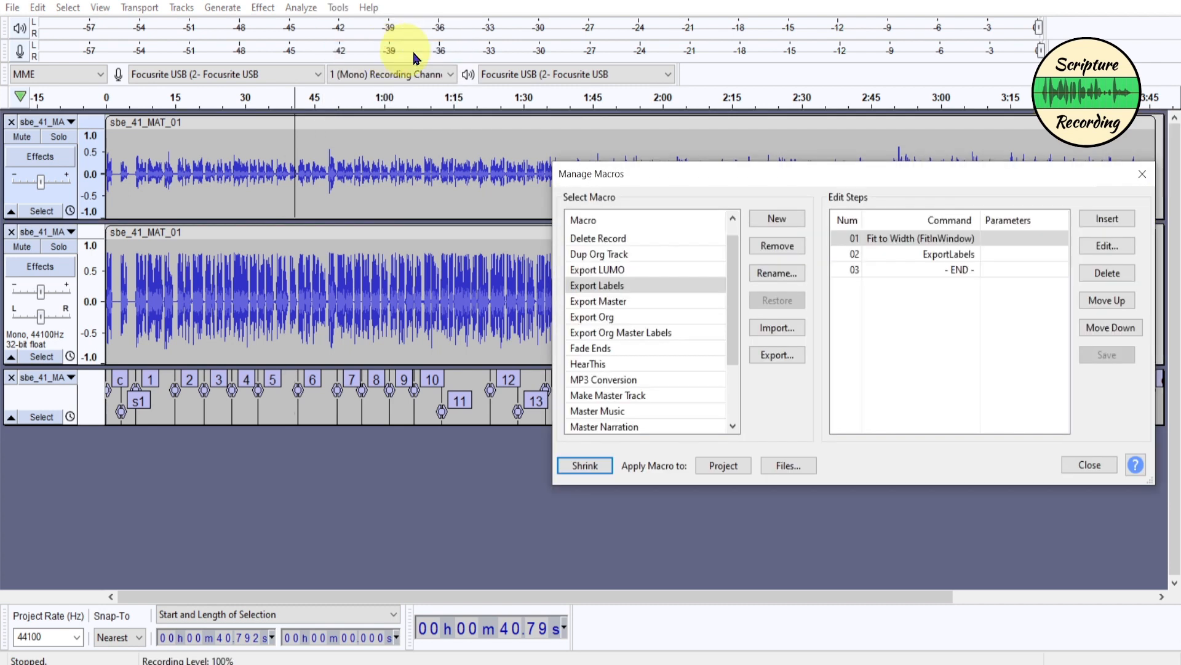
{"action": "left_click", "coordinate": [664, 338]}
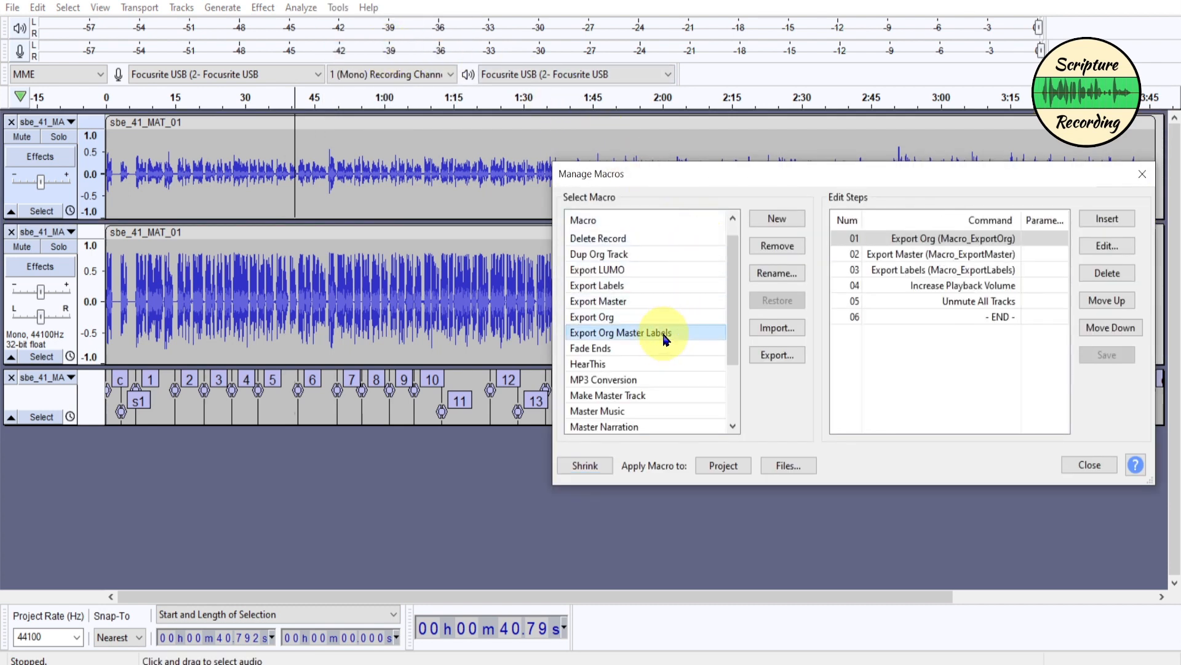
{"action": "left_click_drag", "start_coordinate": [908, 168], "coordinate": [606, 177]}
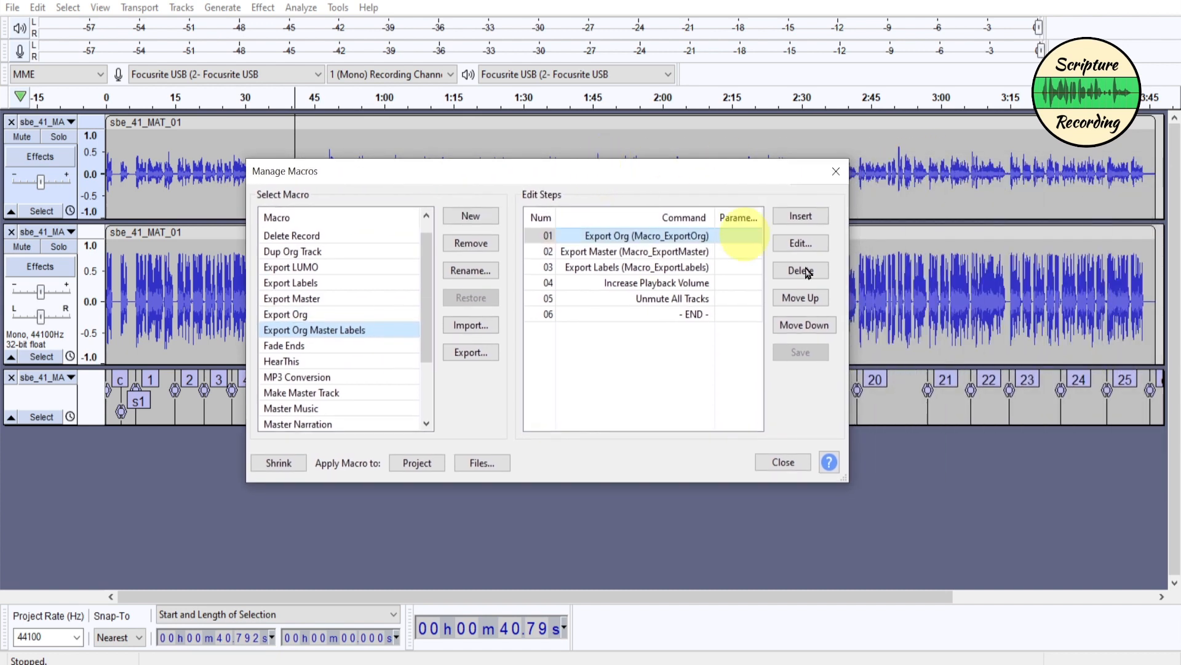
{"action": "left_click_drag", "start_coordinate": [851, 298], "coordinate": [944, 301]}
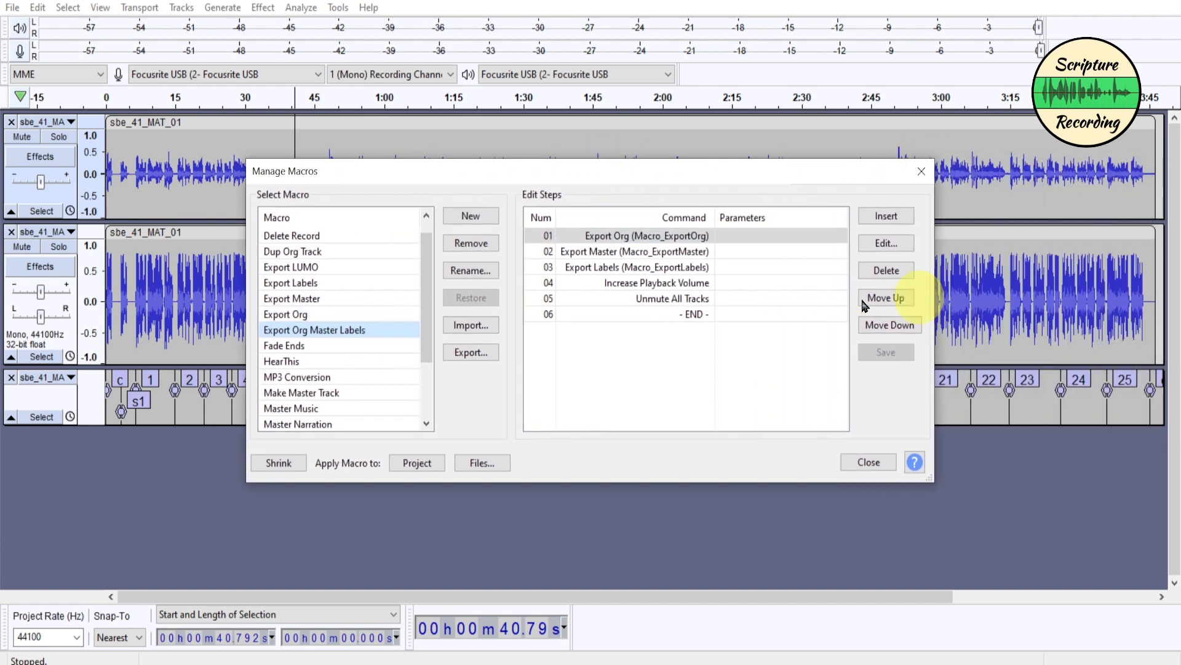
{"action": "left_click", "coordinate": [711, 240]}
{"action": "left_click", "coordinate": [750, 235]}
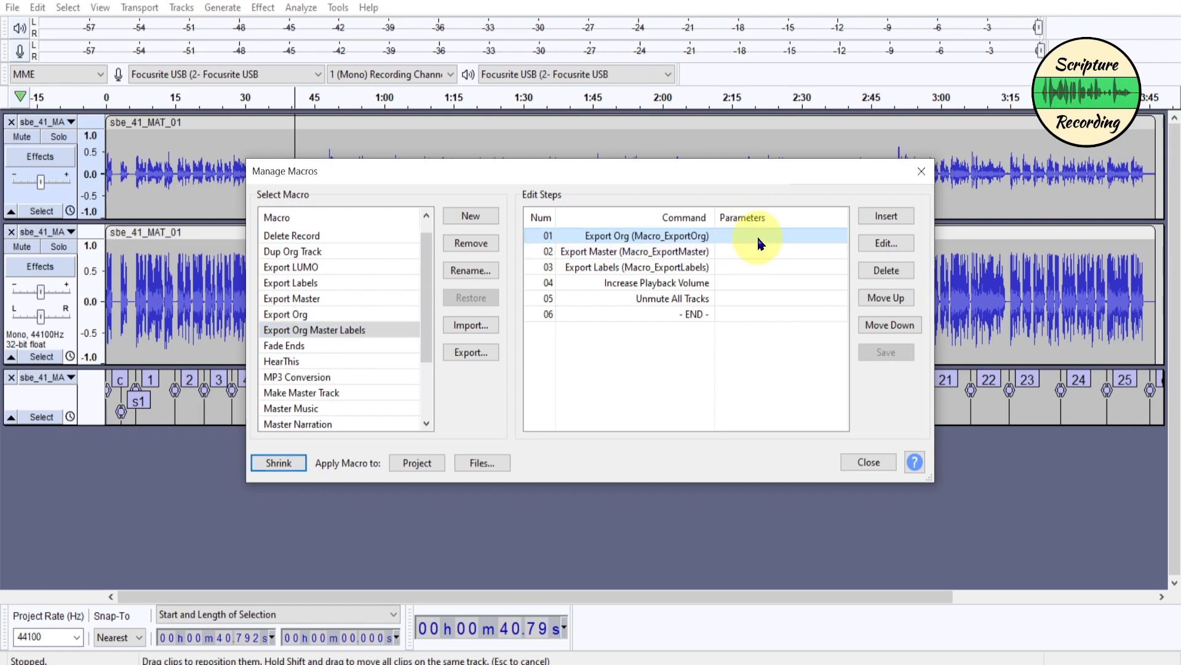
{"action": "left_click", "coordinate": [756, 255]}
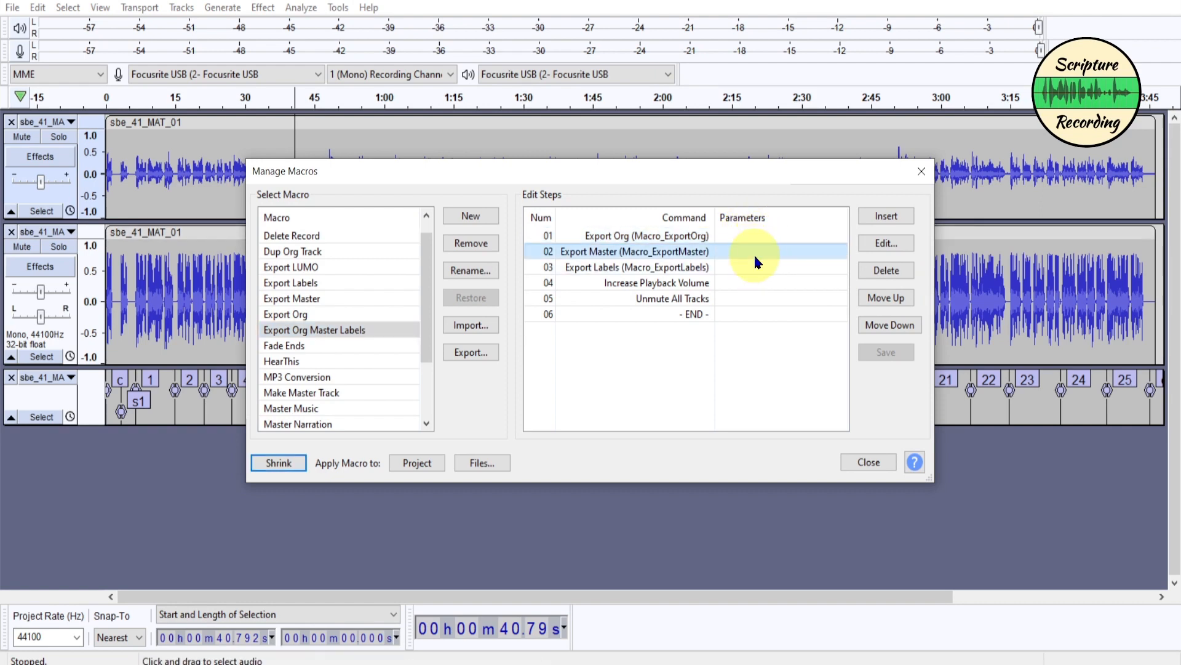
{"action": "left_click", "coordinate": [764, 267]}
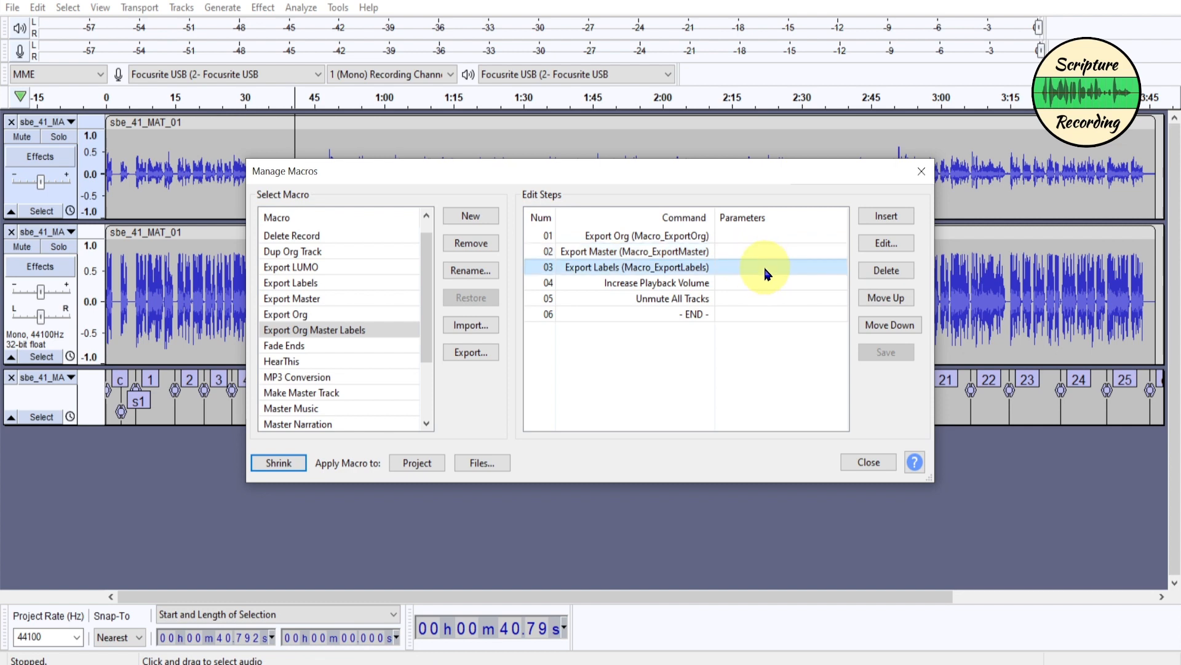
- Examine the macro's Increase Playback Volume and Unmute All Tracks commands, trying a lower playback volume and restoring it, and close the manager
{"action": "left_click", "coordinate": [762, 287]}
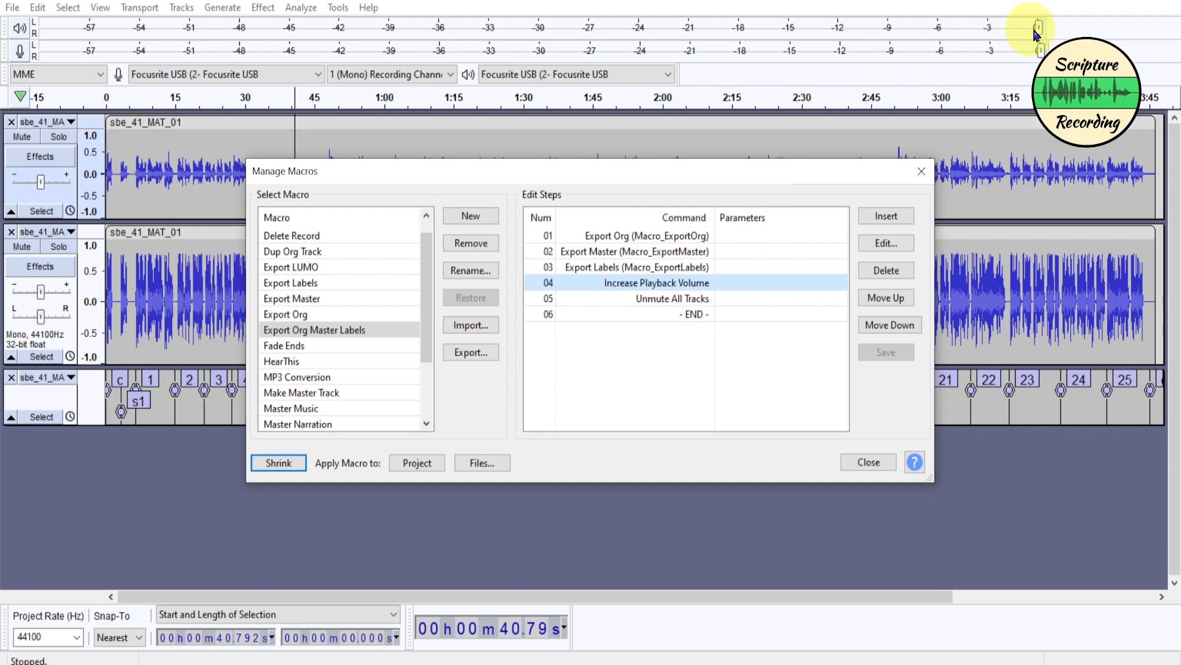
{"action": "left_click_drag", "start_coordinate": [1038, 27], "coordinate": [935, 31]}
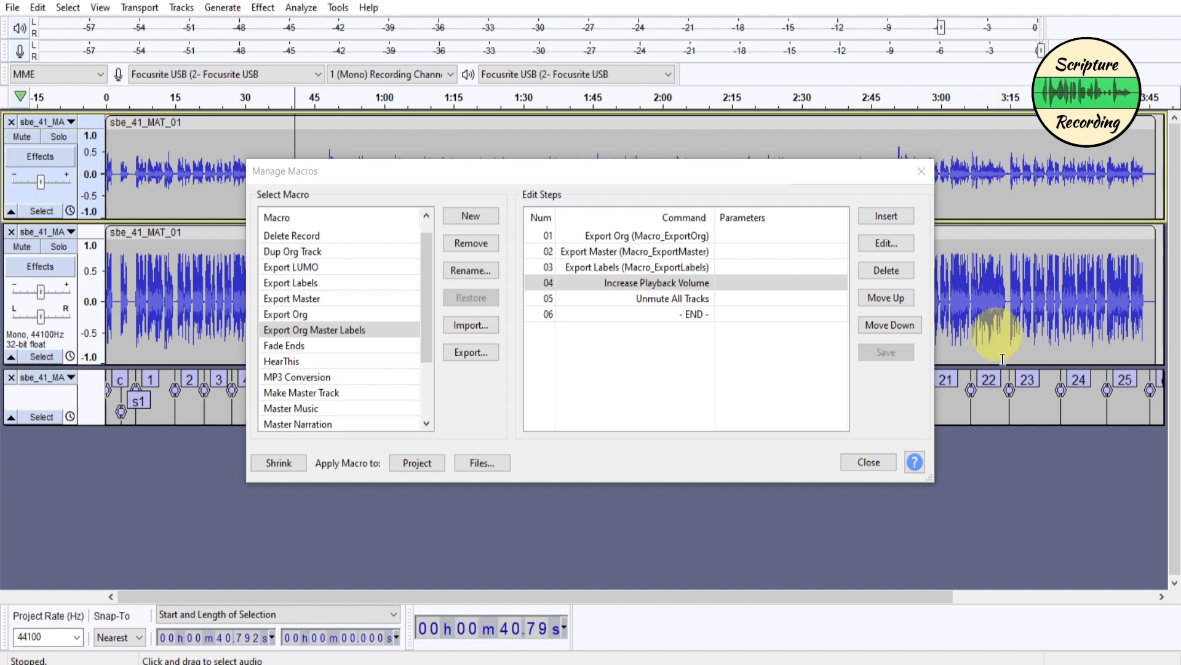
{"action": "left_click_drag", "start_coordinate": [945, 32], "coordinate": [1039, 29]}
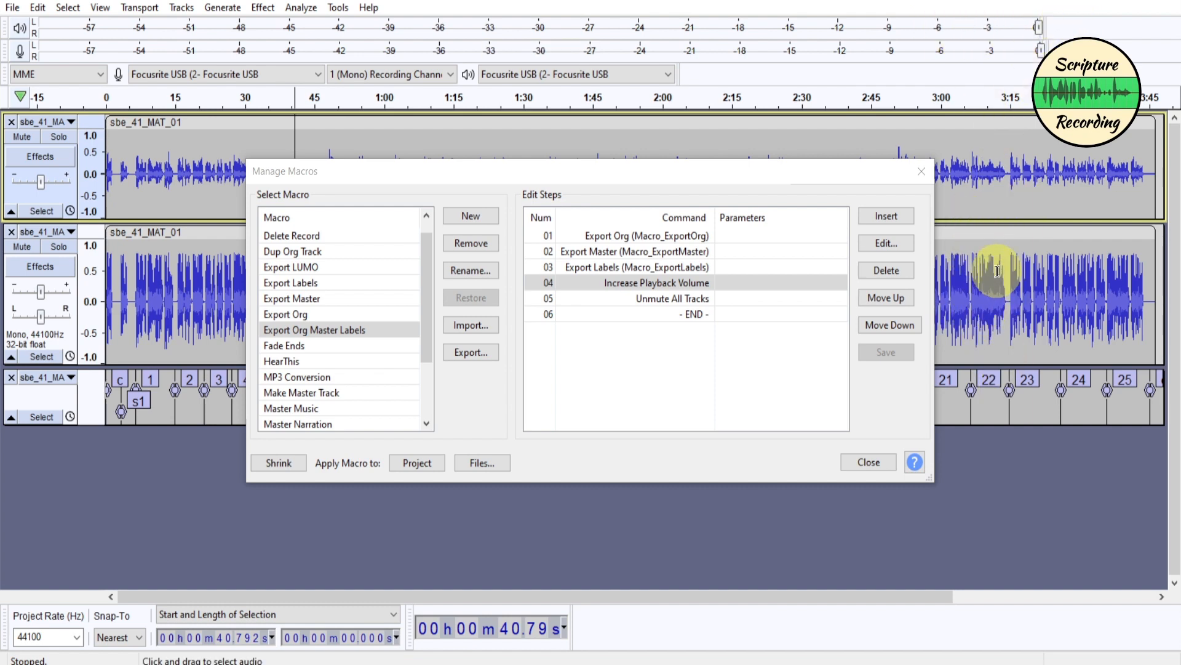
{"action": "left_click", "coordinate": [680, 300]}
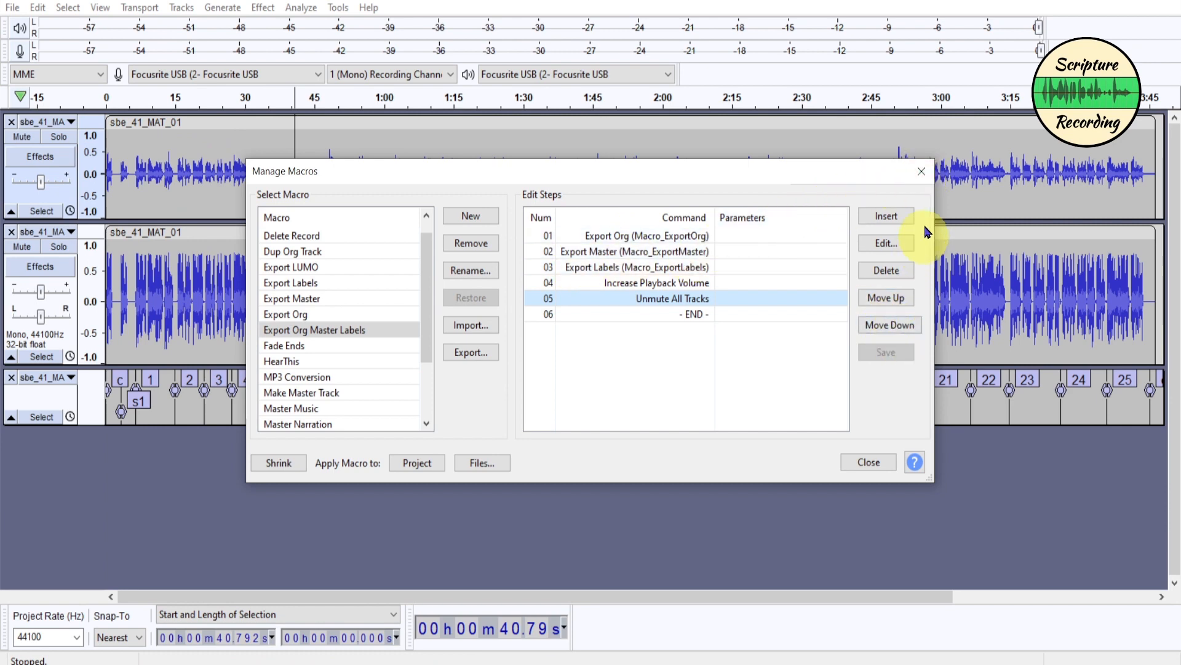
{"action": "left_click", "coordinate": [922, 171]}
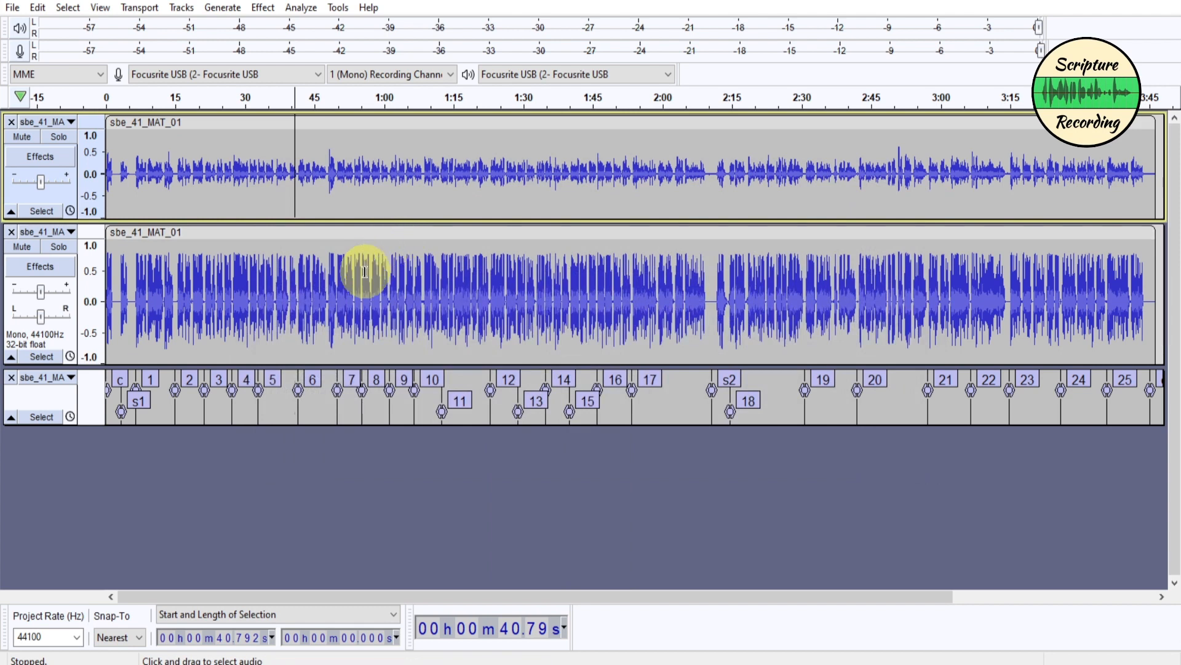
- Focus the second track, run the Export Org Master Labels macro, and save the labels over sbe_41_MAT_01.txt in the 3 Labels folder
{"action": "left_click", "coordinate": [366, 271]}
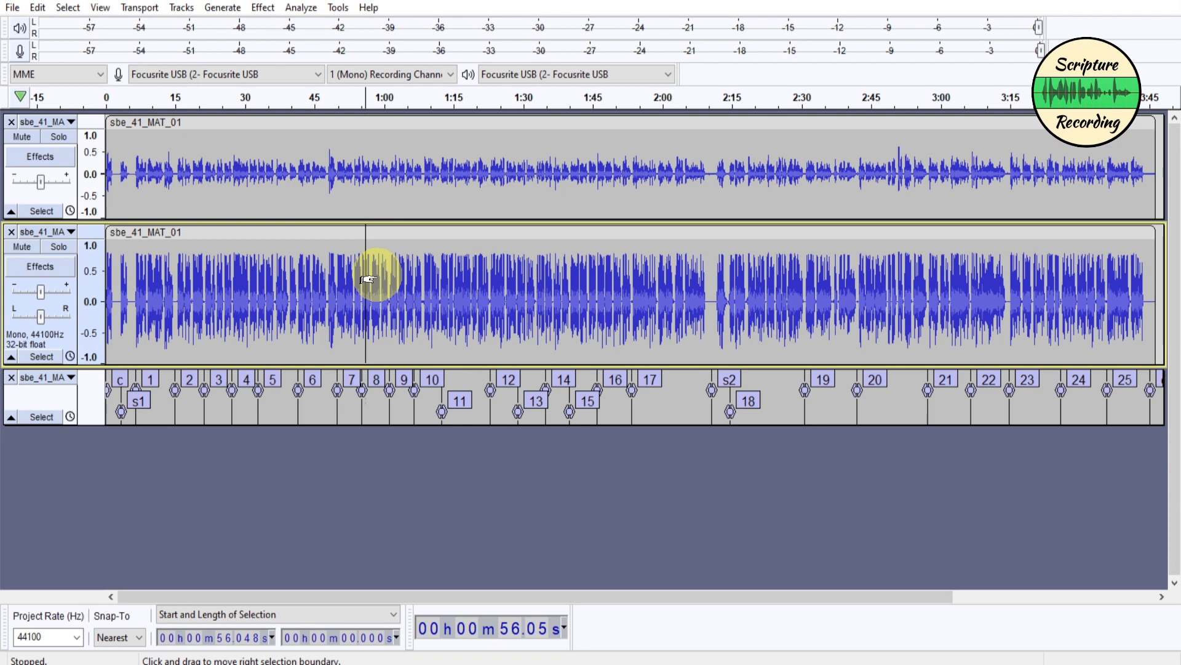
{"action": "key", "text": "ctrl+shift+e"}
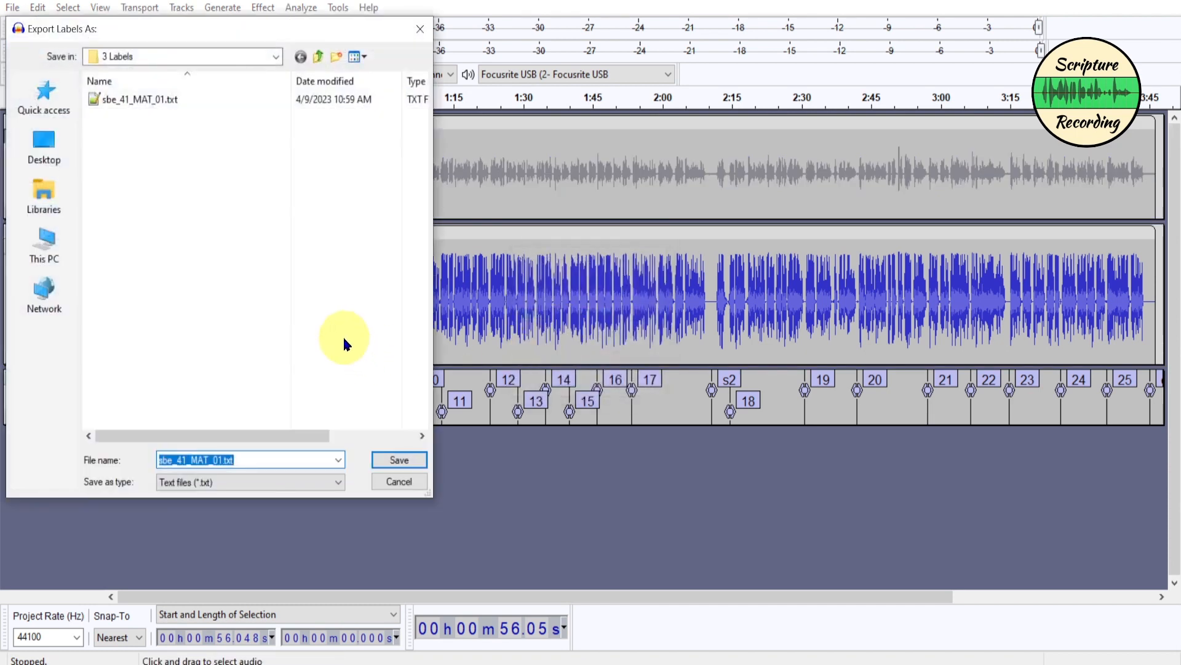
{"action": "left_click", "coordinate": [394, 458]}
{"action": "left_click", "coordinate": [627, 333]}
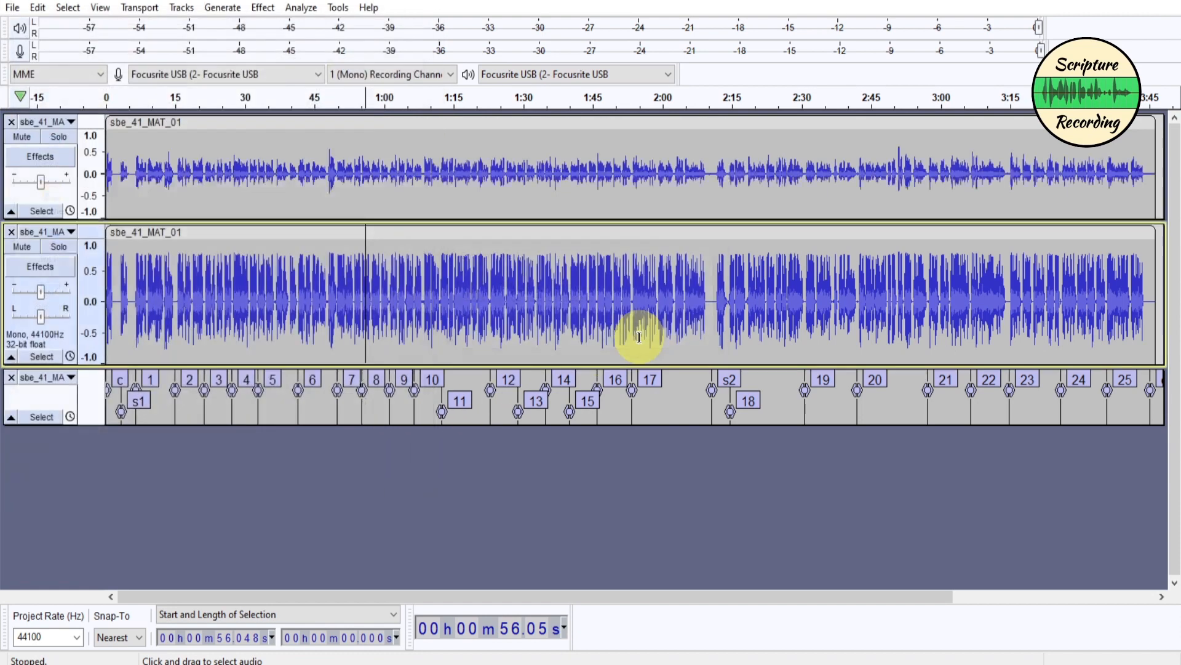